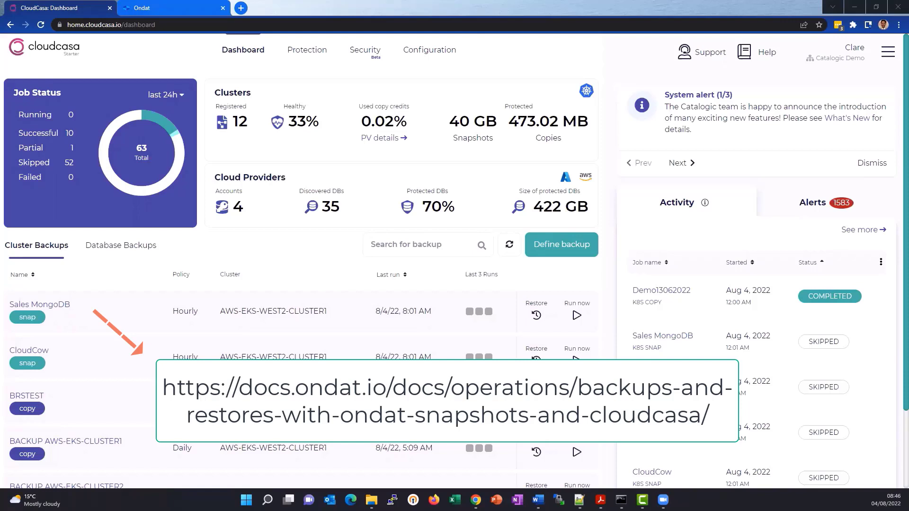
- View the connected clusters in the Ondat portal and switch to the Command Prompt window listing the cluster's nodes and pods
{"action": "left_click", "coordinate": [198, 5]}
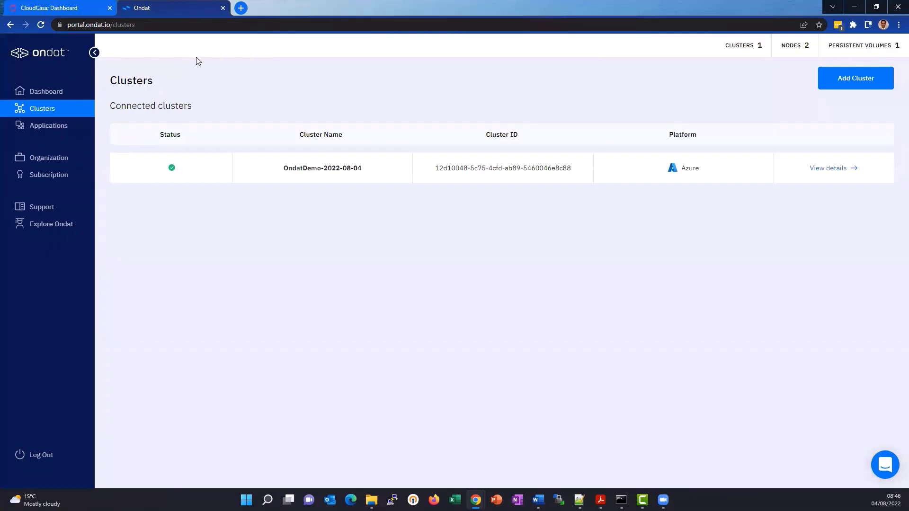
{"action": "mouse_move", "coordinate": [621, 500]}
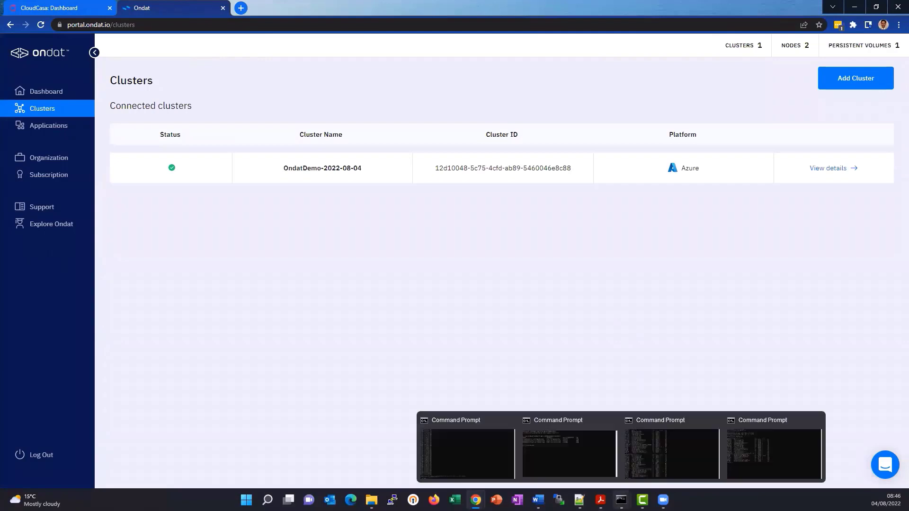
{"action": "left_click", "coordinate": [784, 462]}
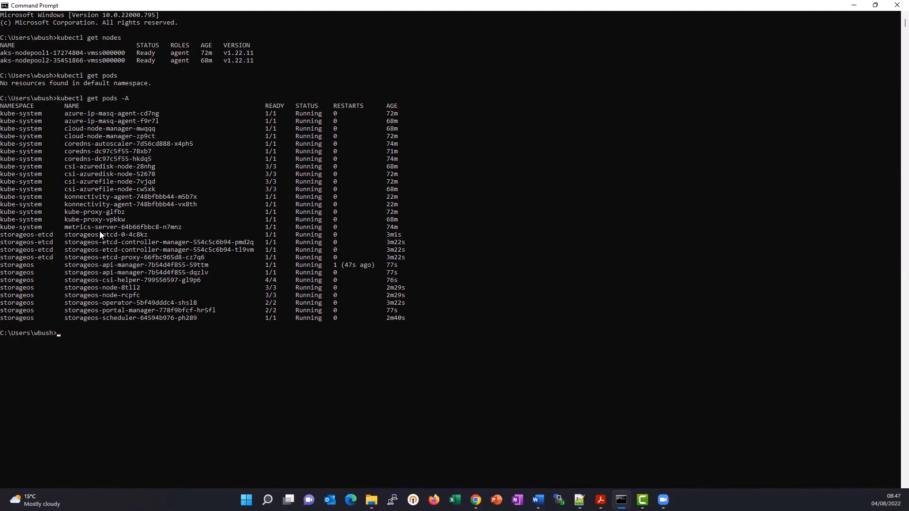
- Switch to the CloudCasa dashboard in the browser, go to the cluster protection overview and start adding a cluster
{"action": "key", "text": "alt+Tab"}
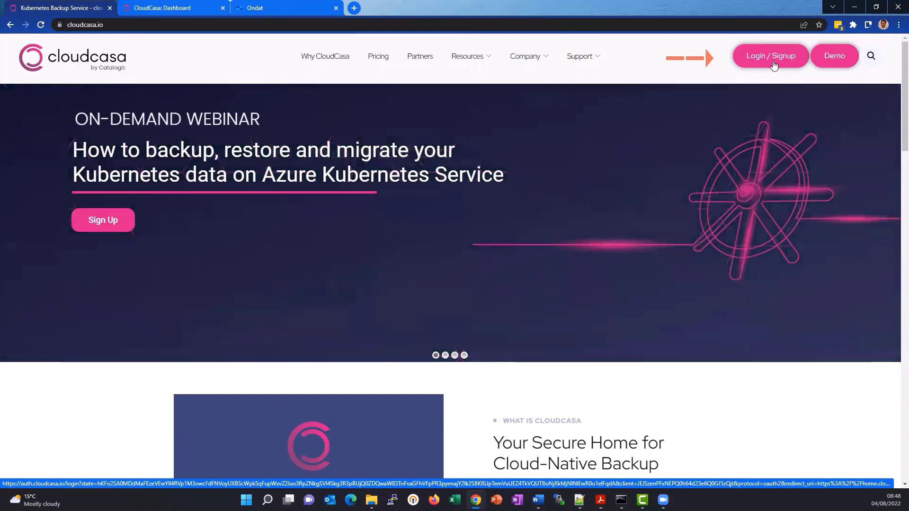
{"action": "left_click", "coordinate": [162, 9]}
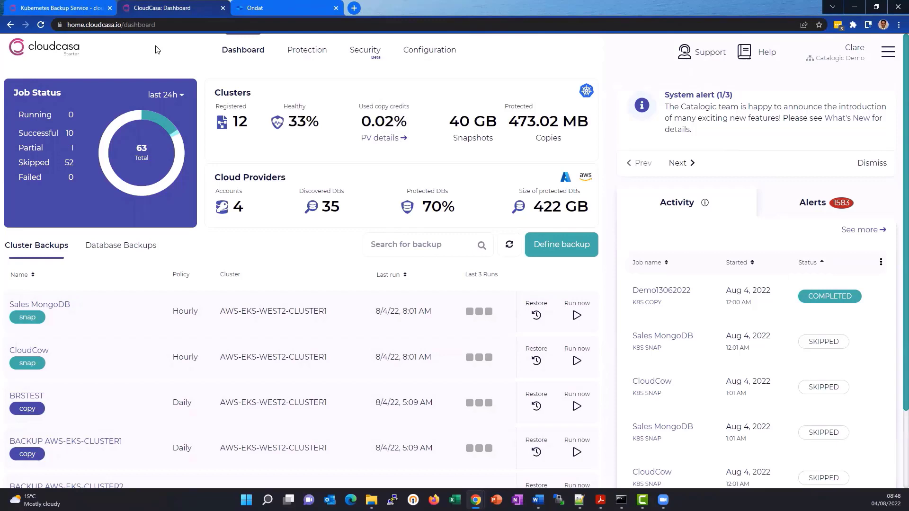
{"action": "mouse_move", "coordinate": [306, 49]}
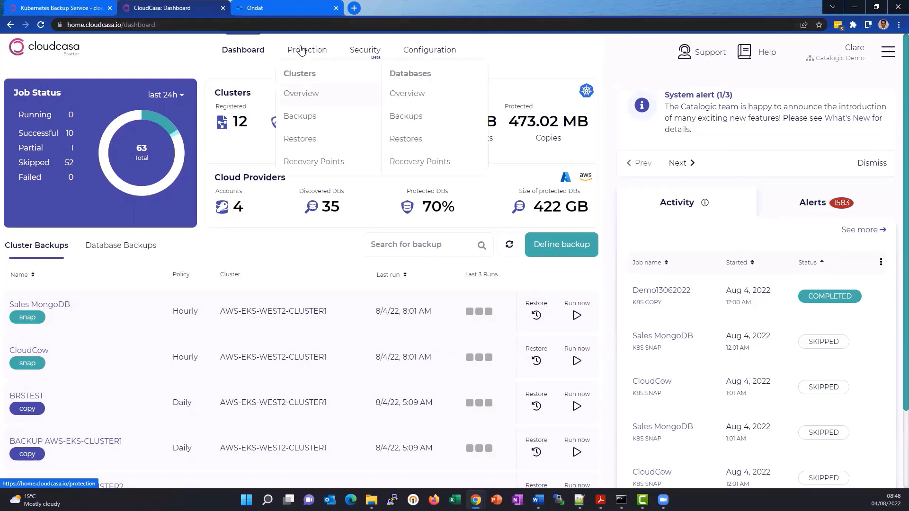
{"action": "left_click", "coordinate": [300, 99]}
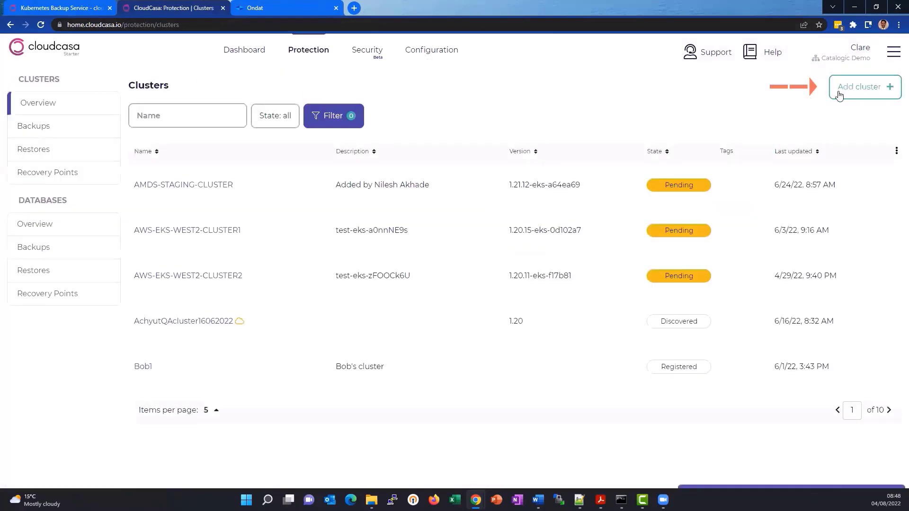
{"action": "left_click", "coordinate": [877, 91]}
- Enter OndatDemo-2022-08-04 as both the name and the description of the new cluster
{"action": "left_click", "coordinate": [618, 87]}
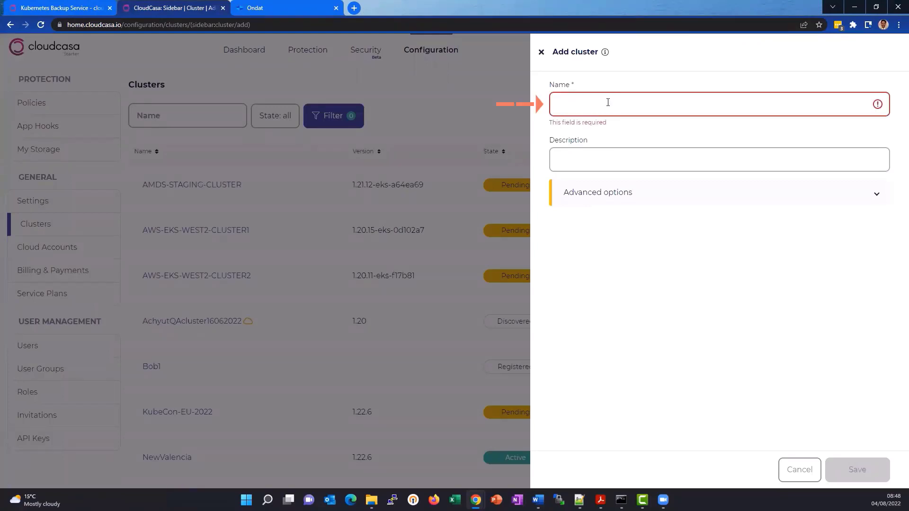
{"action": "left_click", "coordinate": [608, 102]}
{"action": "left_click", "coordinate": [627, 193]}
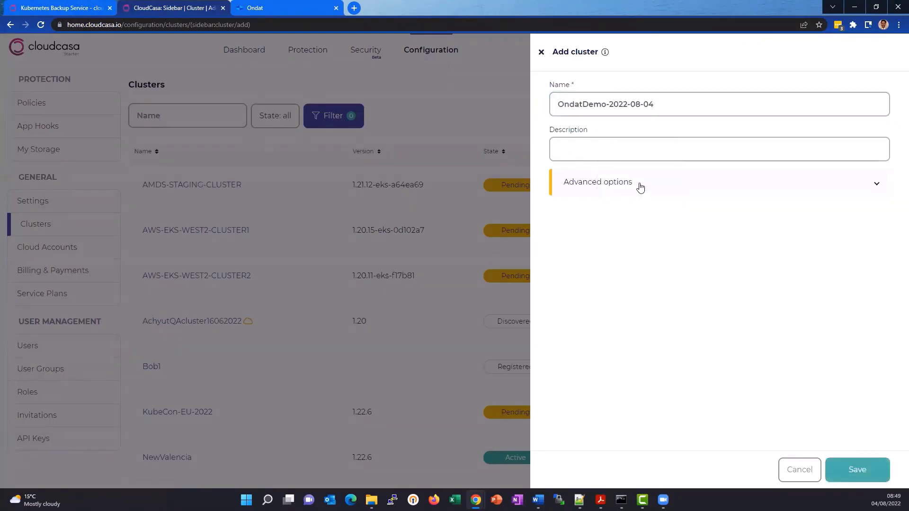
{"action": "left_click", "coordinate": [642, 149]}
{"action": "type", "text": "OndatDemo-2022-08-04"}
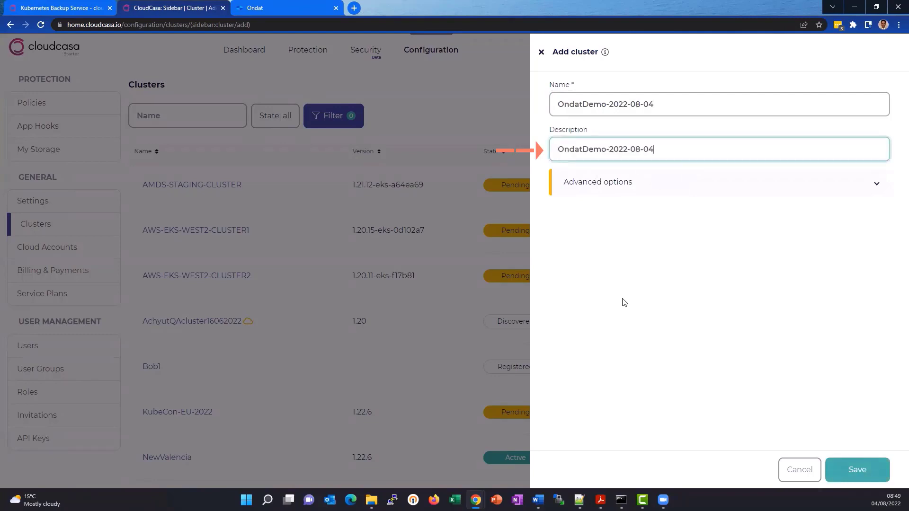
{"action": "left_click", "coordinate": [623, 302]}
- Review the advanced options, keep the default backup destination on Use global default, and save the new cluster
{"action": "left_click", "coordinate": [633, 192]}
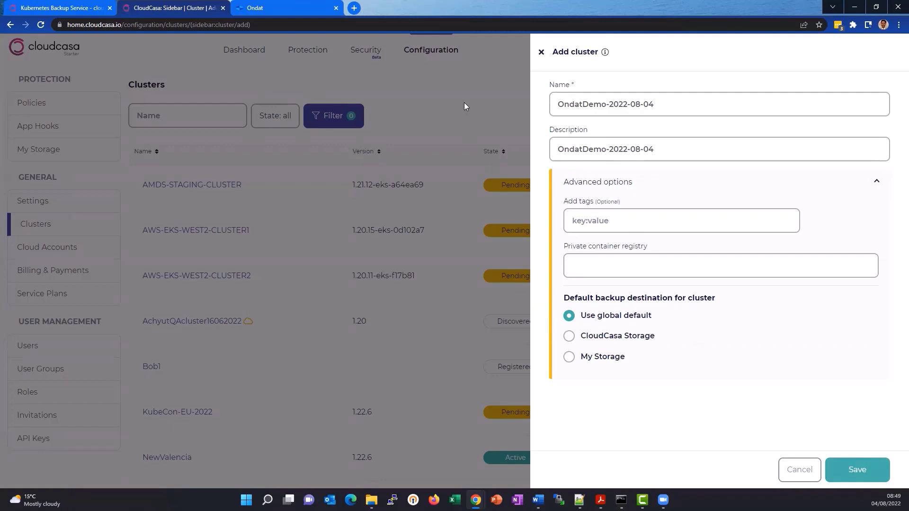
{"action": "left_click", "coordinate": [641, 337]}
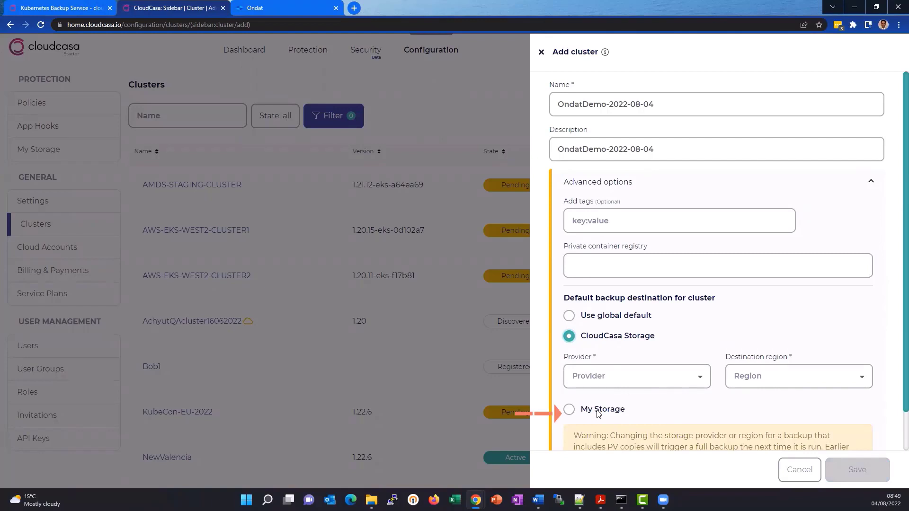
{"action": "left_click", "coordinate": [643, 316]}
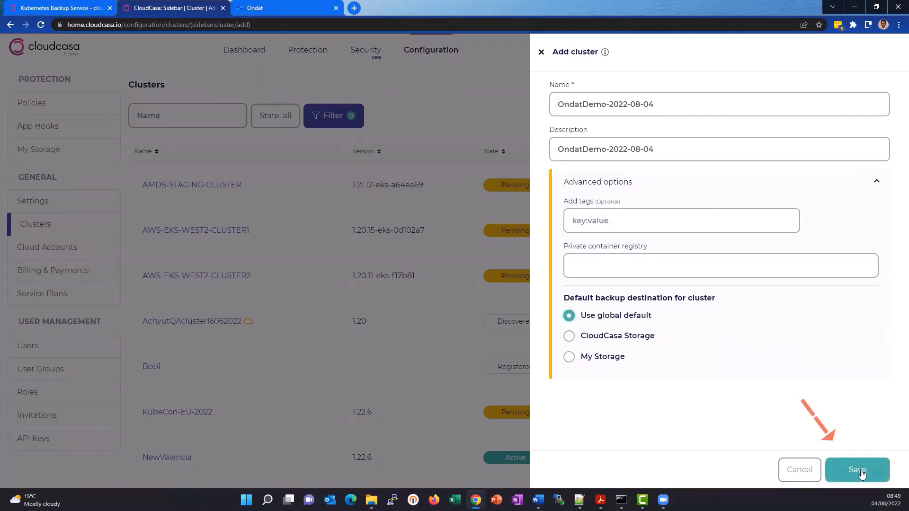
{"action": "left_click", "coordinate": [859, 471]}
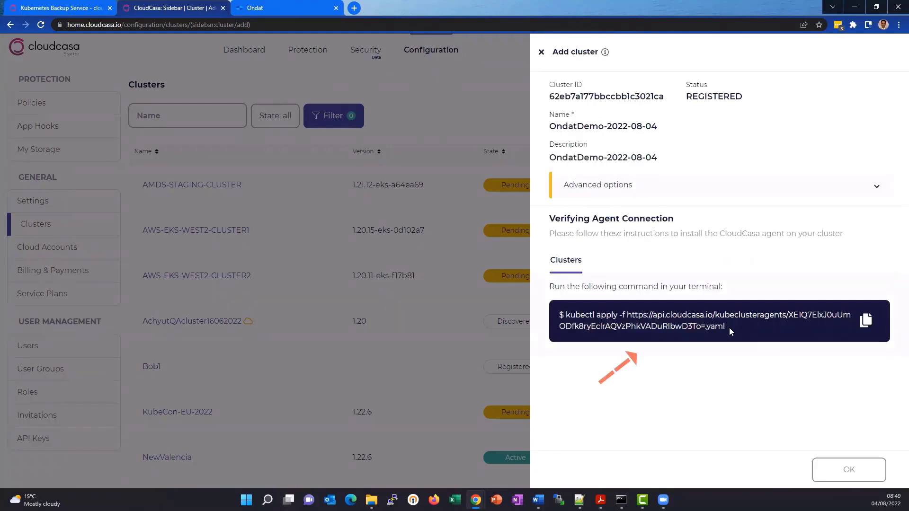
- Copy the kubectl apply command with the cluster's agent URL token from CloudCasa and run it in Command Prompt to install the agent
{"action": "left_click_drag", "start_coordinate": [729, 328], "coordinate": [561, 319]}
{"action": "key", "text": "ctrl+c"}
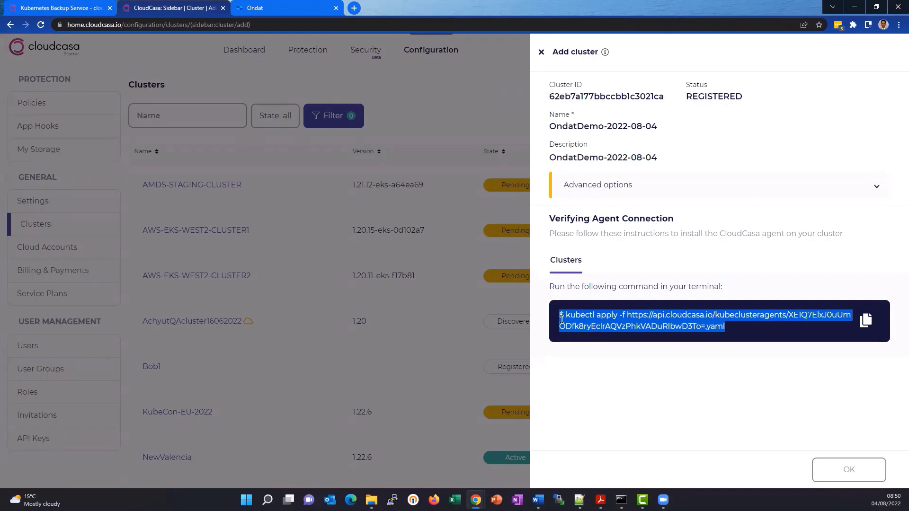
{"action": "left_click_drag", "start_coordinate": [562, 320], "coordinate": [567, 317]}
{"action": "mouse_move", "coordinate": [621, 500]}
{"action": "left_click", "coordinate": [629, 453]}
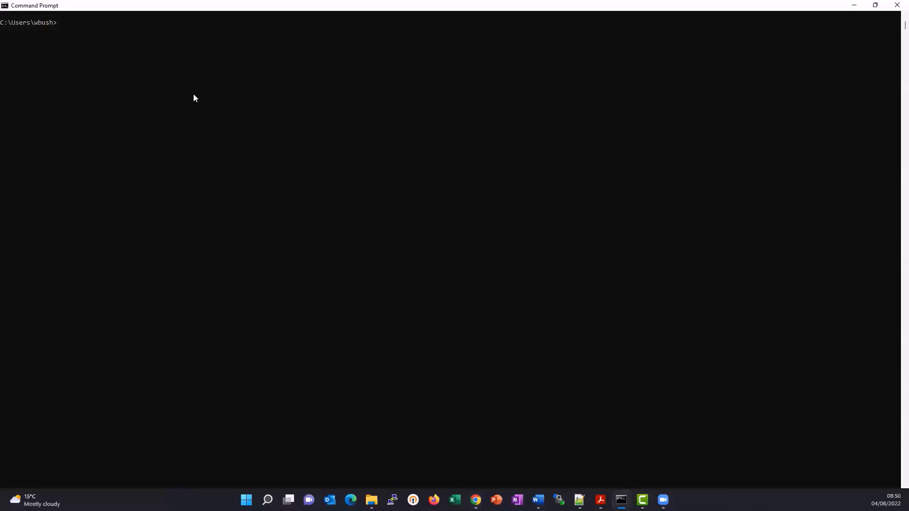
{"action": "key", "text": "ctrl+v"}
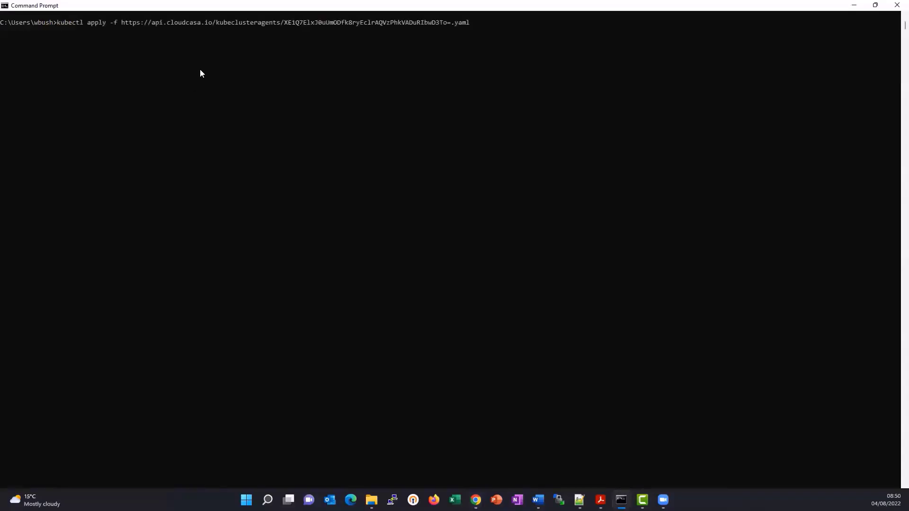
{"action": "key", "text": "Return"}
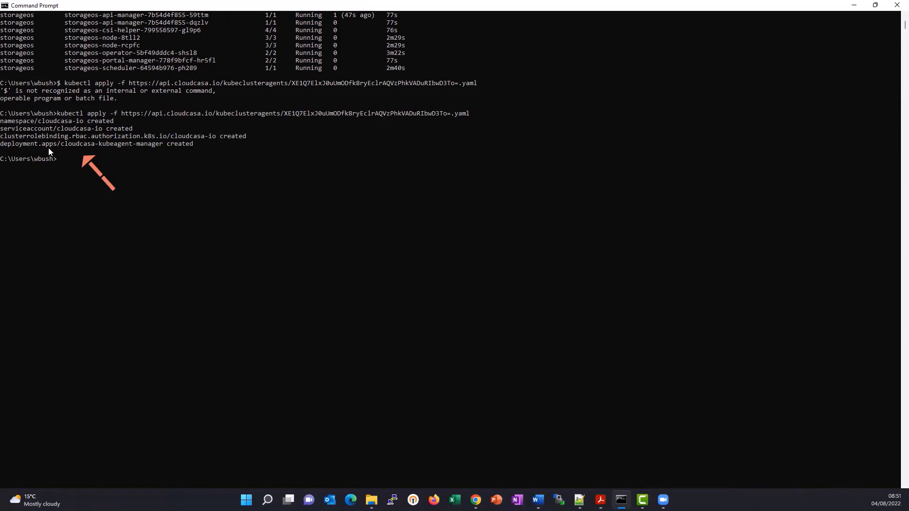
- Check the CloudCasa agent's pod status by running kubectl get pods -A twice
{"action": "left_click", "coordinate": [107, 159]}
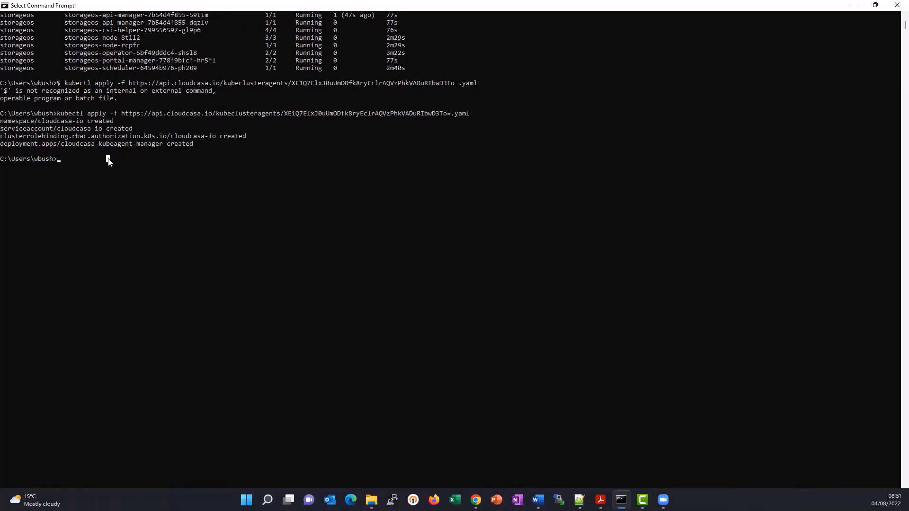
{"action": "type", "text": "kubectl get pods -A"}
{"action": "key", "text": "Return"}
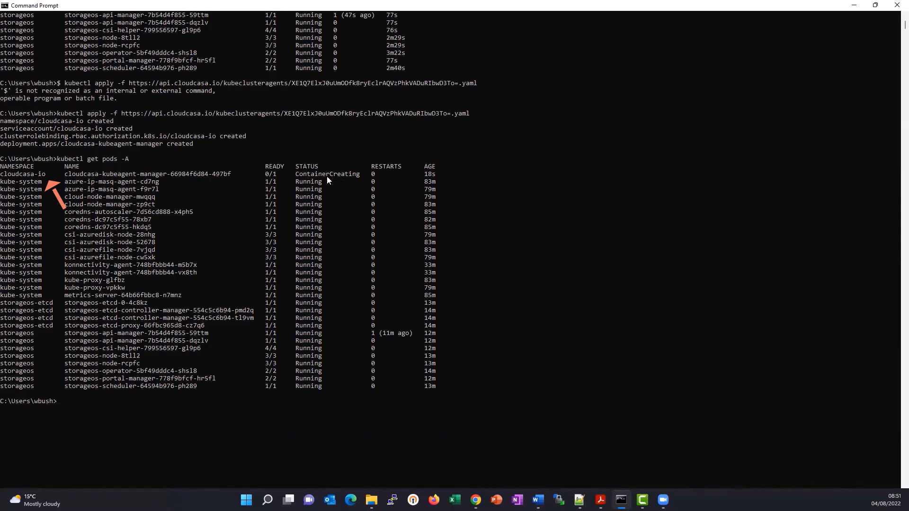
{"action": "key", "text": "Up"}
{"action": "key", "text": "Return"}
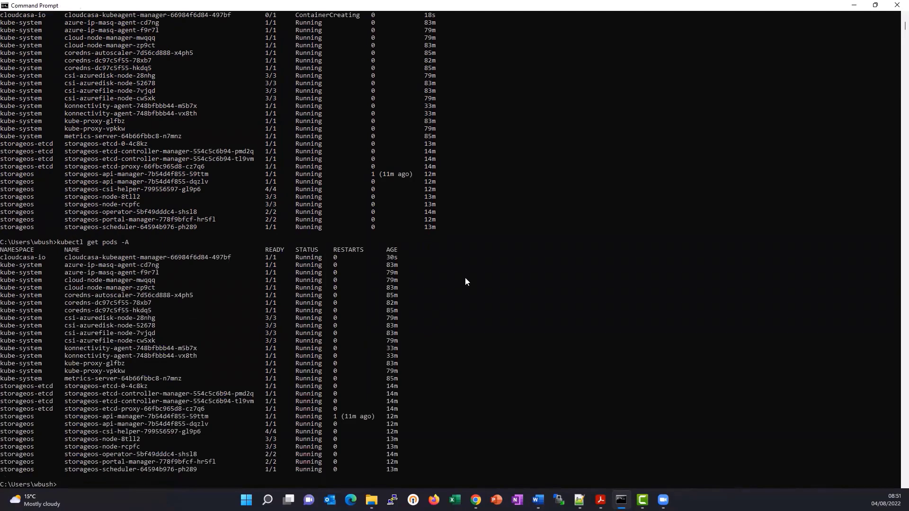
- Switch back to CloudCasa, close the completed cluster registration and filter the clusters by the name "ondat"
{"action": "mouse_move", "coordinate": [476, 500]}
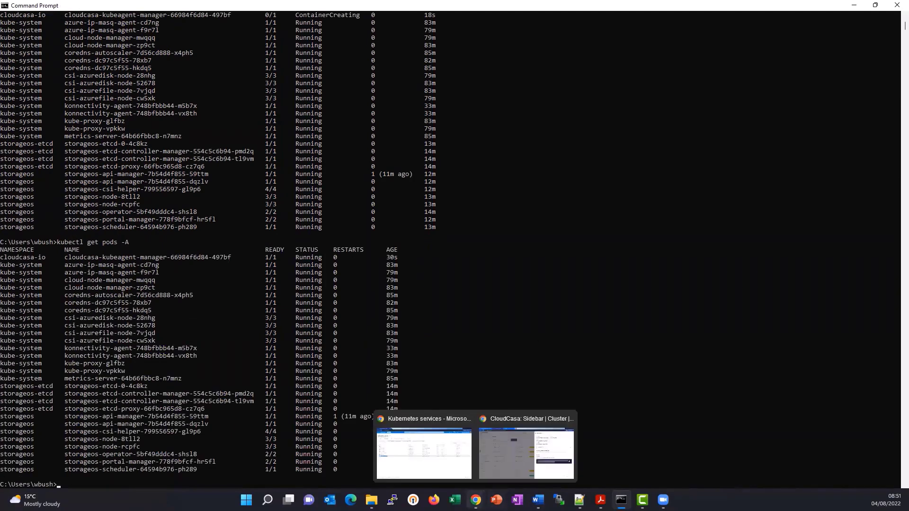
{"action": "left_click", "coordinate": [506, 458]}
{"action": "left_click", "coordinate": [840, 470]}
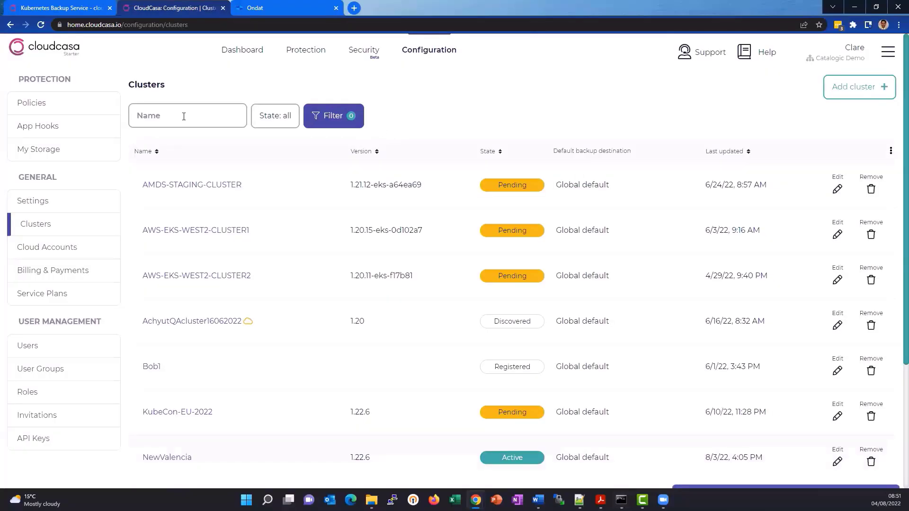
{"action": "left_click", "coordinate": [172, 110]}
{"action": "type", "text": "ondat"}
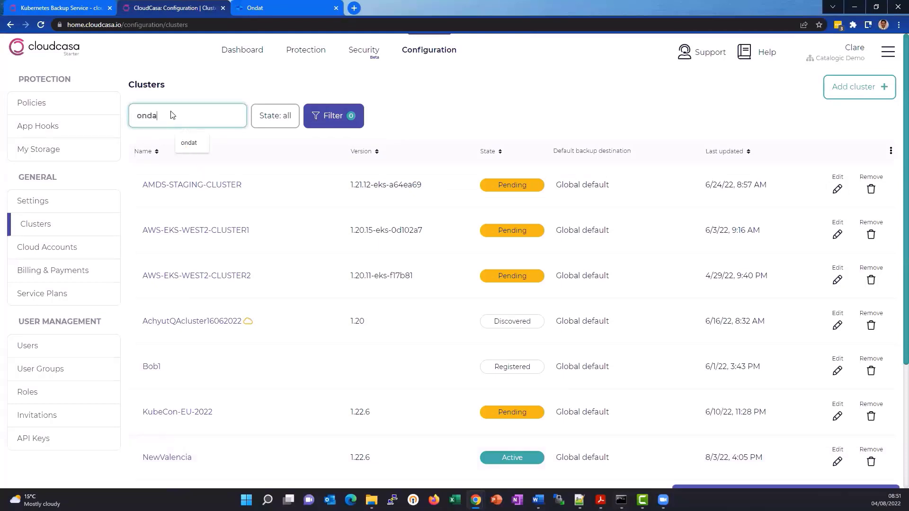
{"action": "key", "text": "Return"}
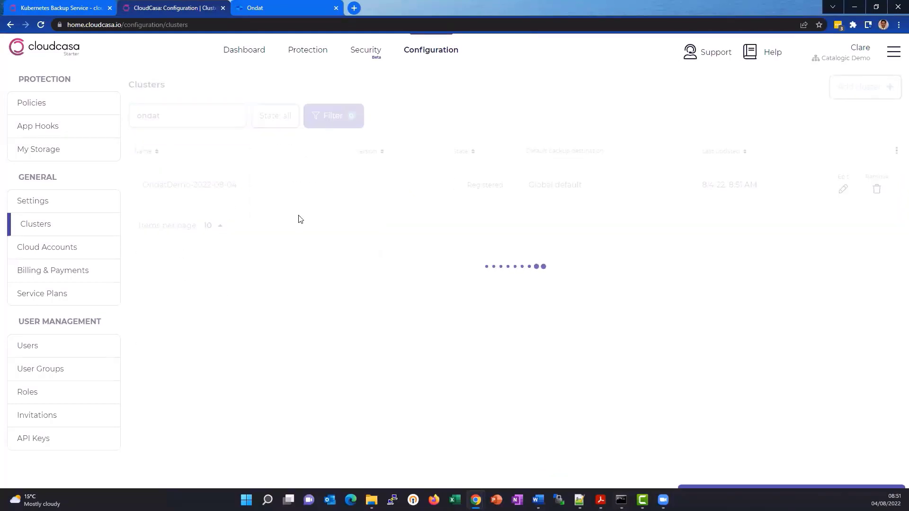
- View the protection dashboard of OndatDemo-2022-08-04, check its state in the clusters overview and reopen the cluster
{"action": "left_click", "coordinate": [207, 191]}
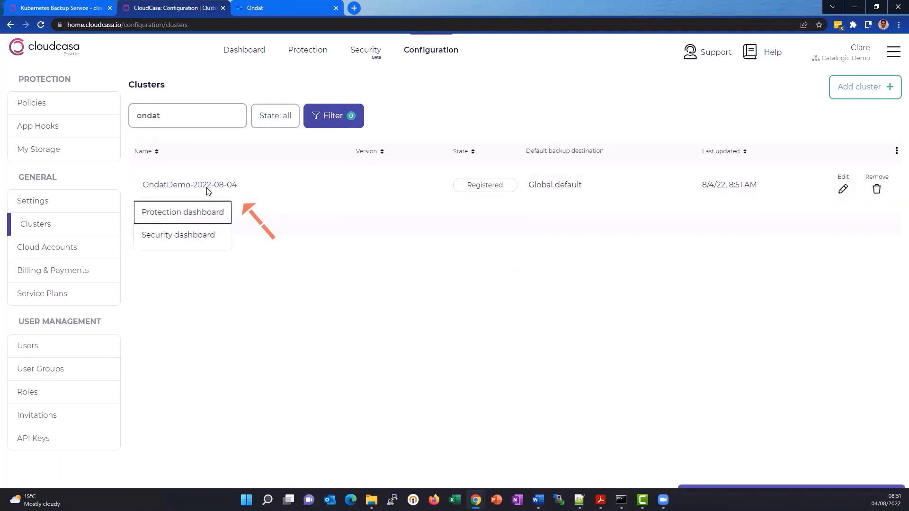
{"action": "left_click", "coordinate": [196, 218]}
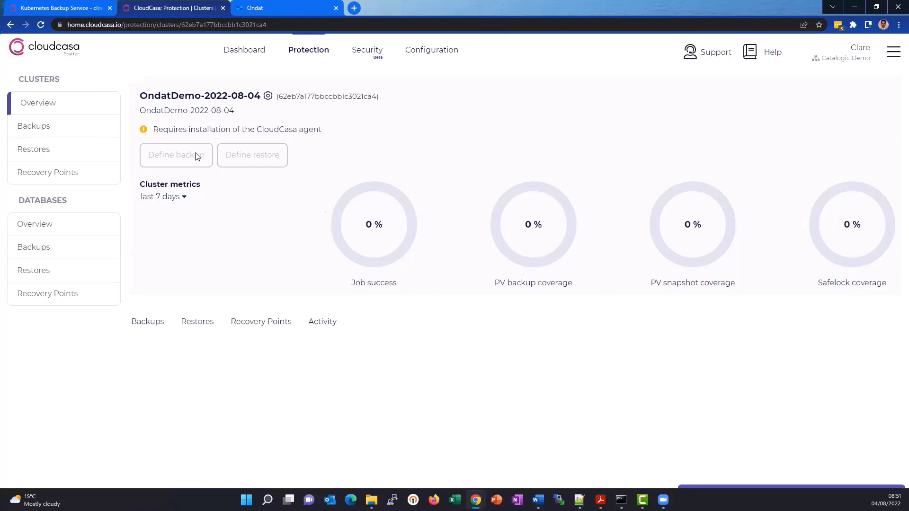
{"action": "left_click", "coordinate": [55, 109]}
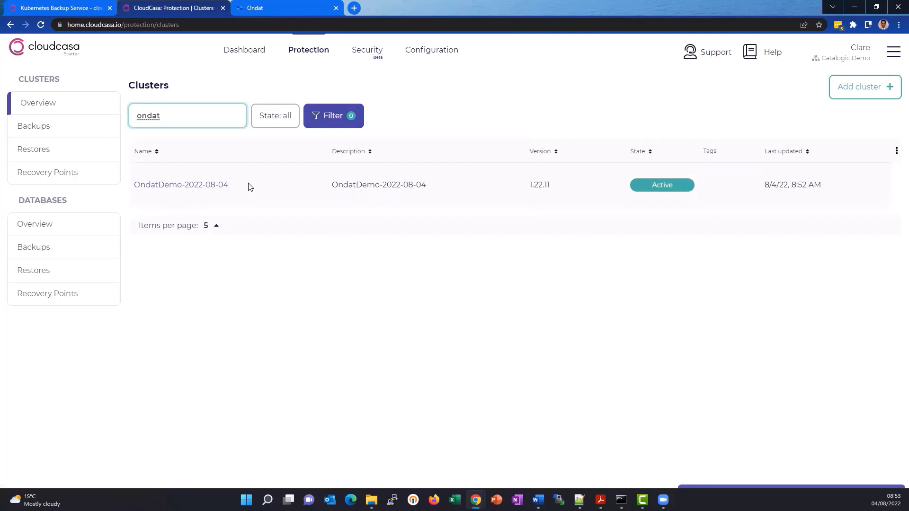
{"action": "left_click", "coordinate": [204, 187]}
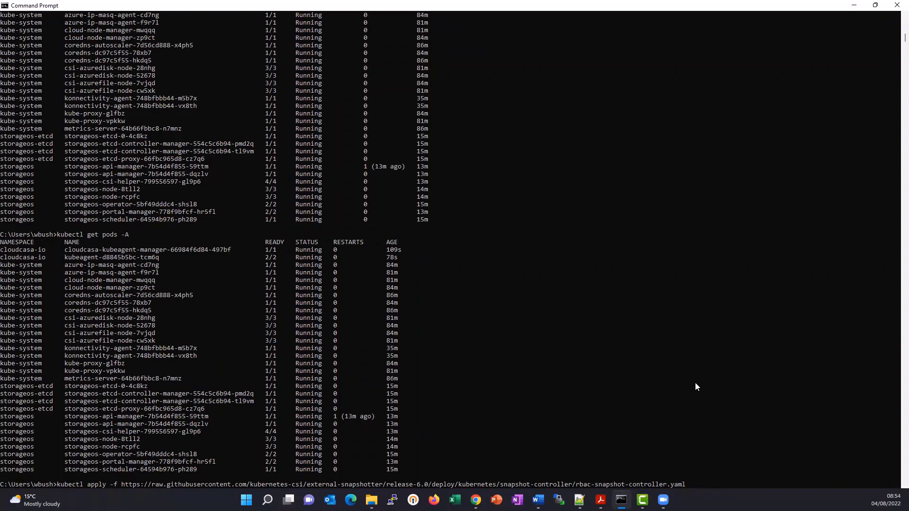
- In Command Prompt, apply rbac-snapshot-controller.yaml and setup-snapshot-controller.yaml from the kubernetes-csi external-snapshotter release-6.0 repository with kubectl
{"action": "key", "text": "Return"}
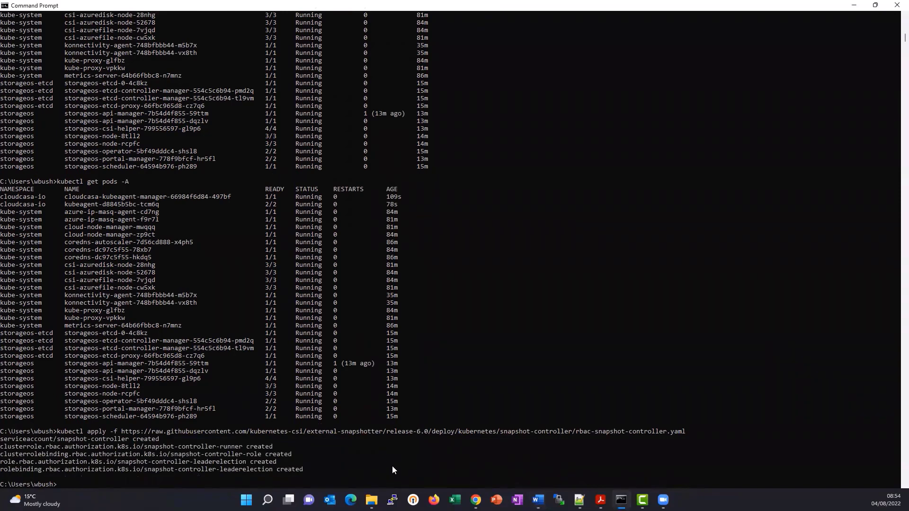
{"action": "type", "text": "kubectl apply -f https://raw.githubusercontent.com/kubernetes-csi/external-snapshotter/release-6.0/deploy/kubernetes/snapshot-controller/setup-snapshot-controller.yaml"}
{"action": "key", "text": "Return"}
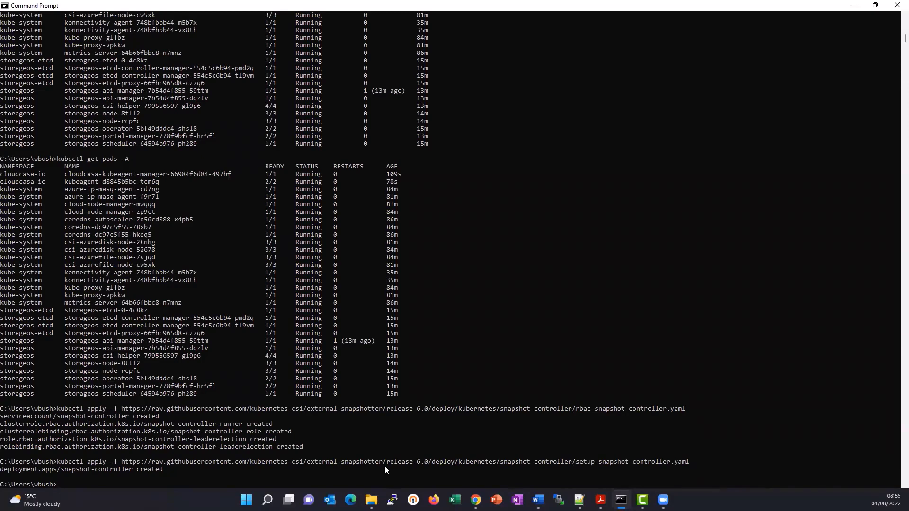
- Create the namespace ondat-and-cloudcasa-test and deploy the test application from .kube\app.yaml with kubectl
{"action": "key", "text": "alt+Tab"}
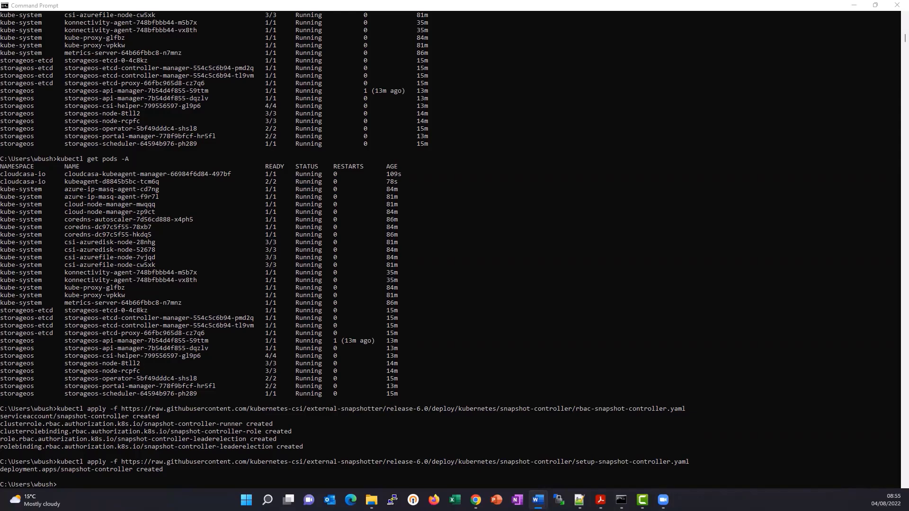
{"action": "right_click", "coordinate": [211, 478]}
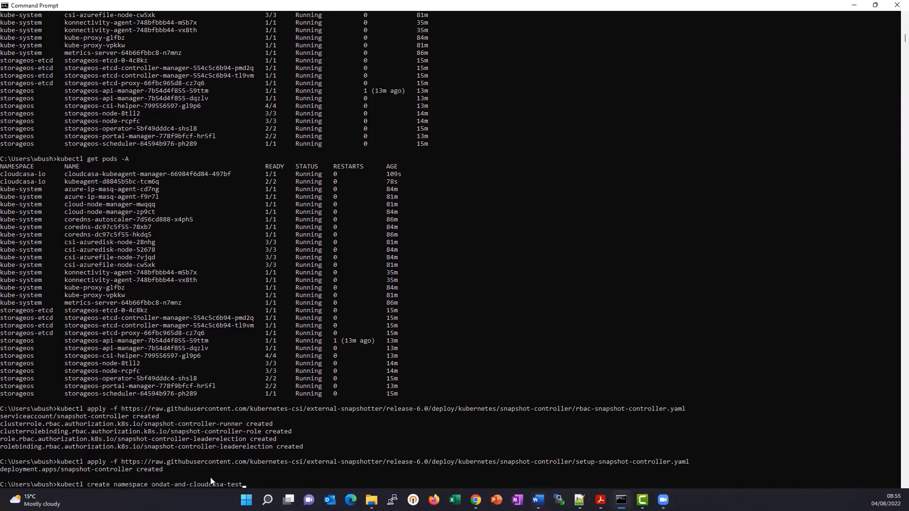
{"action": "key", "text": "Return"}
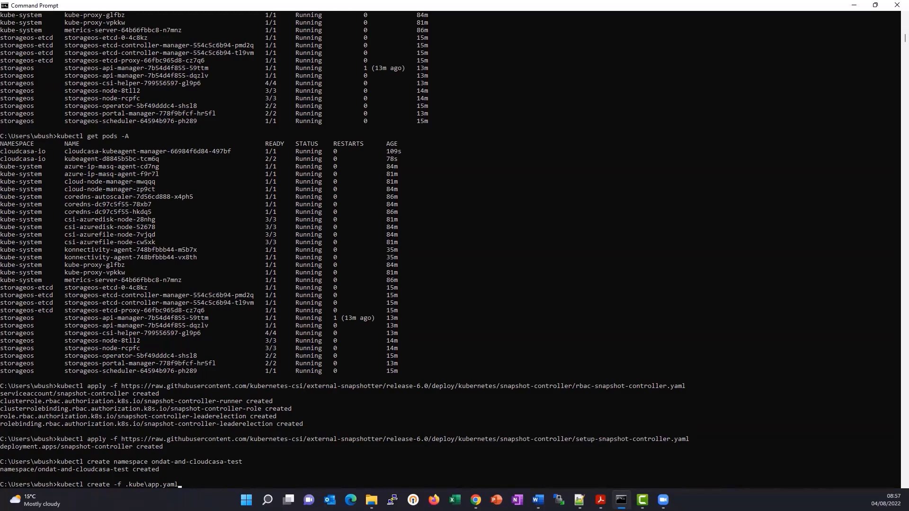
{"action": "key", "text": "Return"}
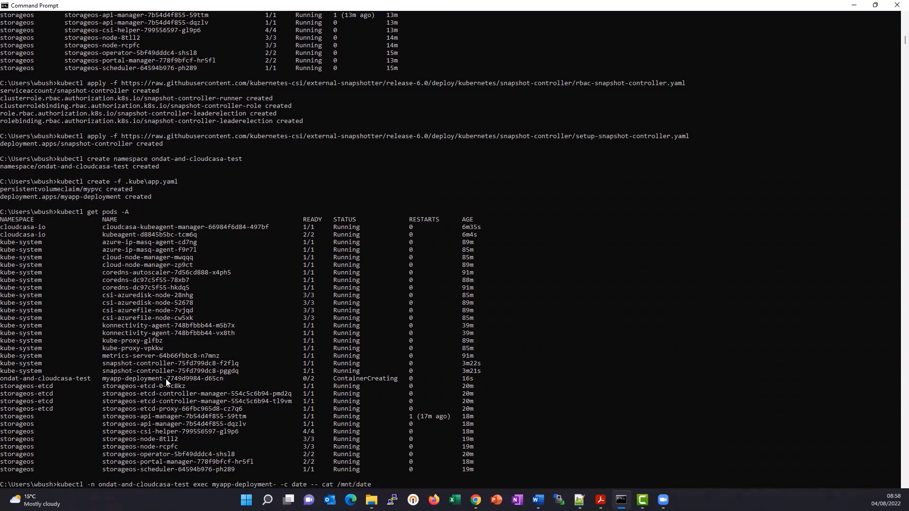
- Print /mnt/date twice from the date container of pod myapp-deployment-7749d9984-d65cn in namespace ondat-and-cloudcasa-test using kubectl exec
{"action": "left_click_drag", "start_coordinate": [168, 379], "coordinate": [224, 379]}
{"action": "key", "text": "ctrl+c"}
{"action": "key", "text": "ctrl+v"}
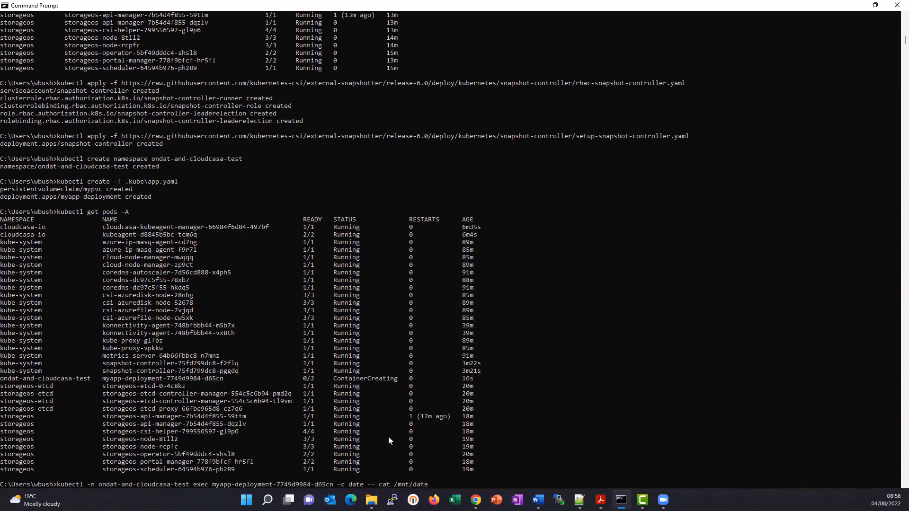
{"action": "key", "text": "Return"}
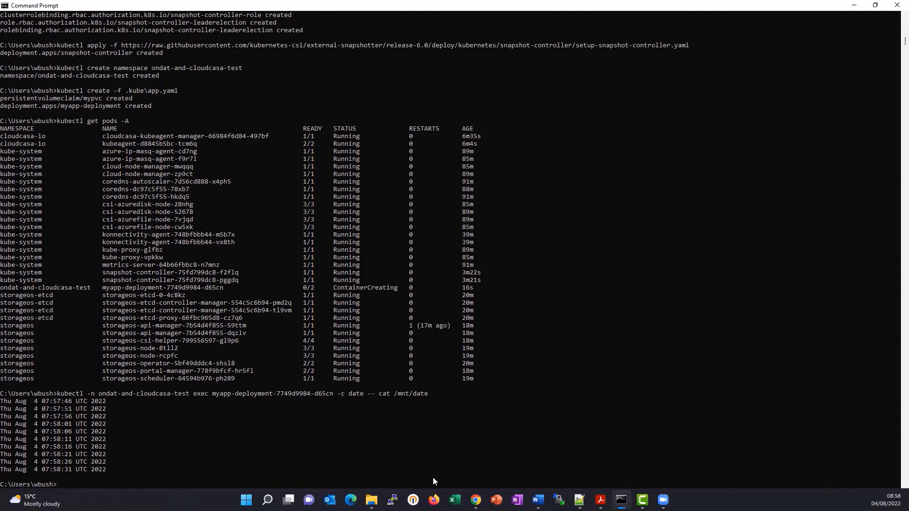
{"action": "key", "text": "Up"}
{"action": "key", "text": "Return"}
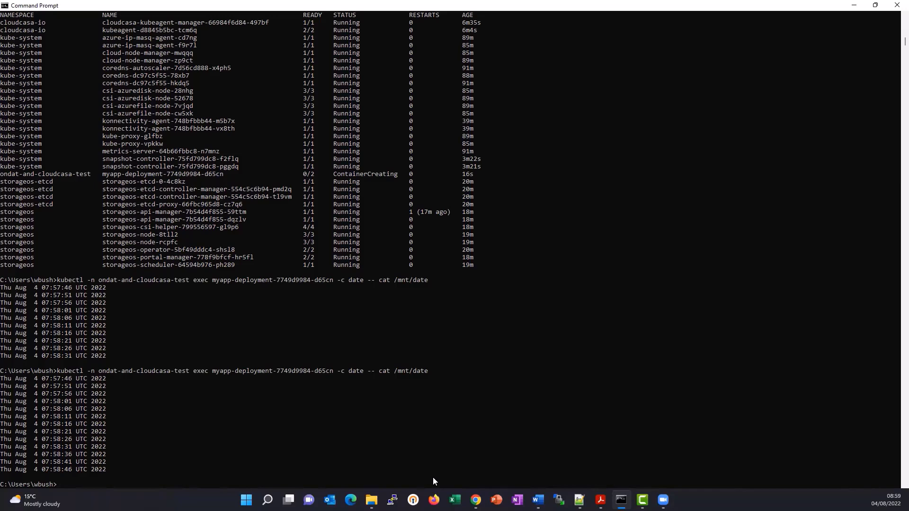
- Switch to CloudCasa and start a new protection policy named Ondat-Demo
{"action": "left_click", "coordinate": [475, 500]}
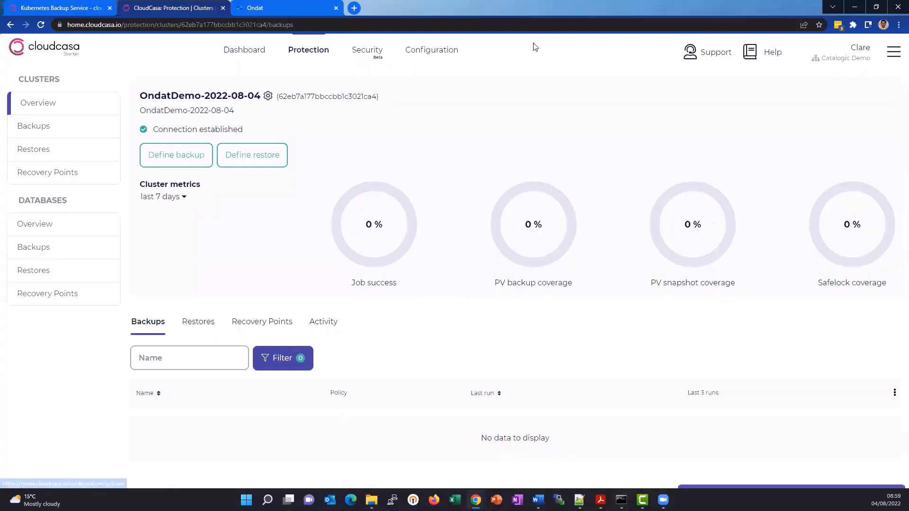
{"action": "mouse_move", "coordinate": [419, 52]}
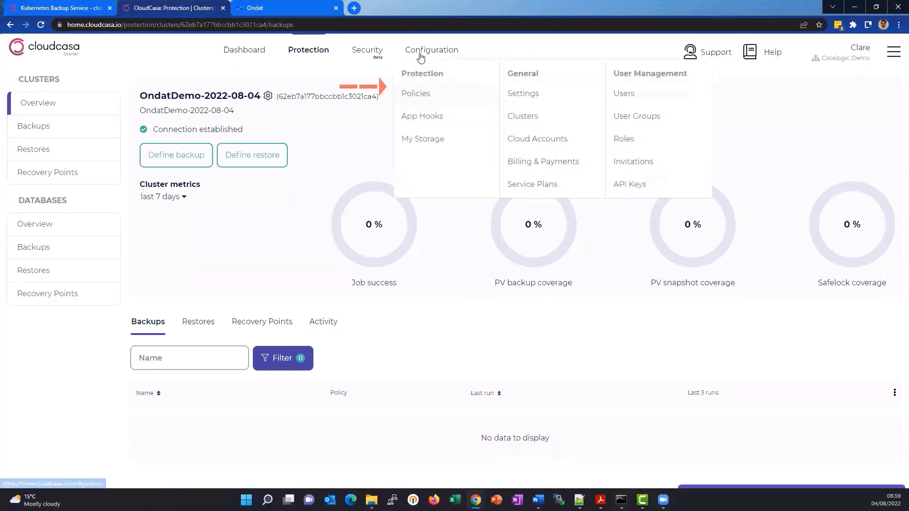
{"action": "left_click", "coordinate": [419, 93]}
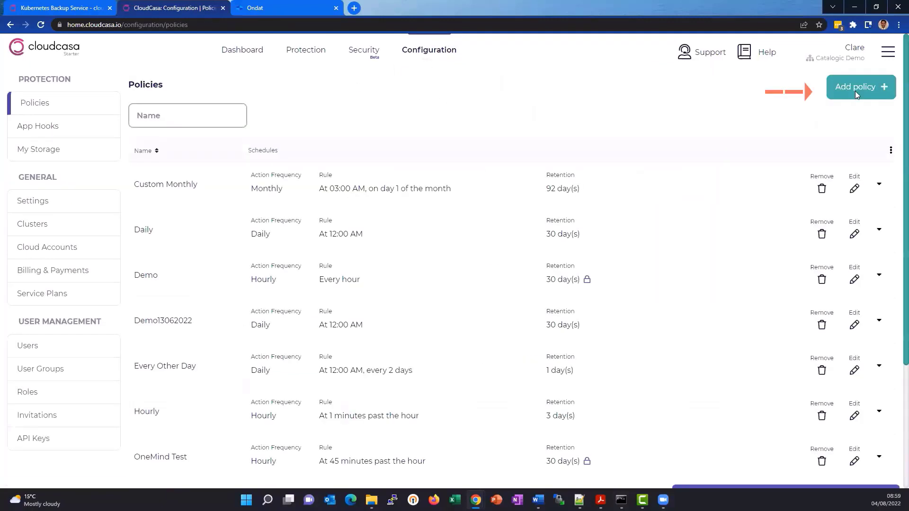
{"action": "left_click", "coordinate": [855, 90]}
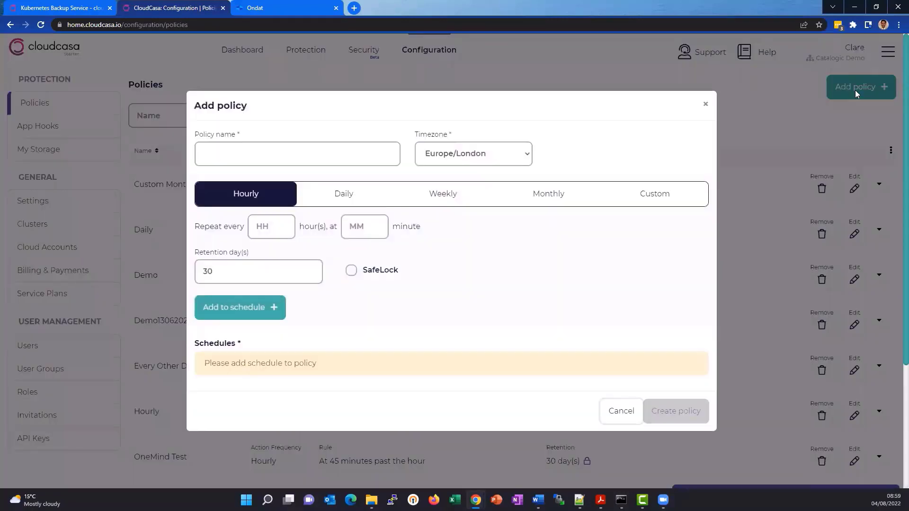
{"action": "left_click", "coordinate": [303, 157]}
{"action": "type", "text": "On"}
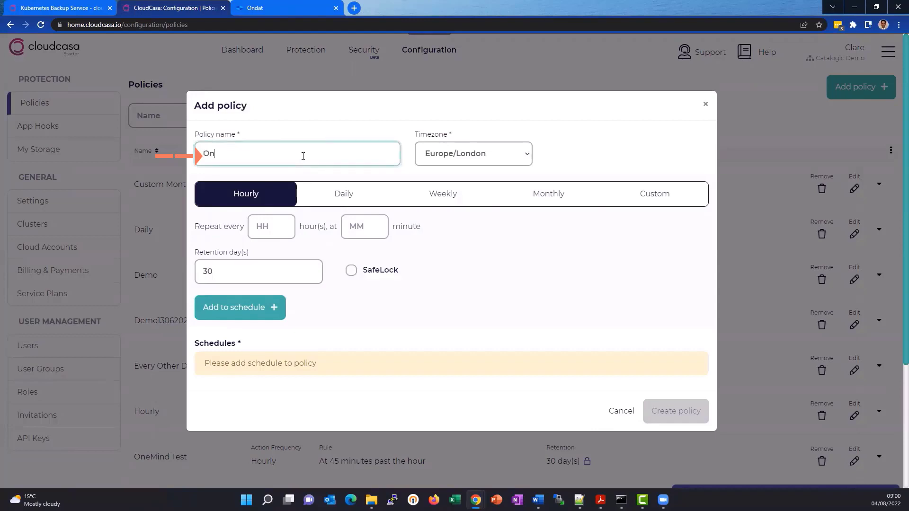
{"action": "type", "text": "dat-Demo"}
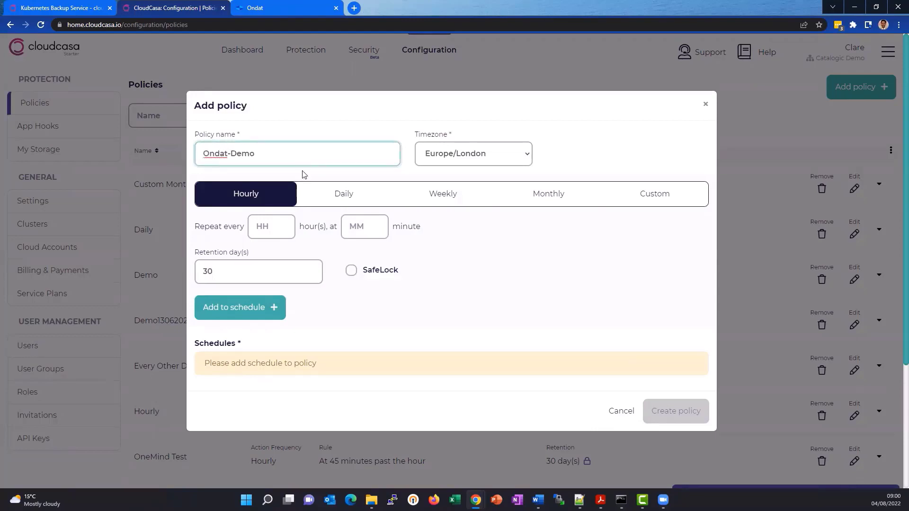
- Add a daily schedule to the policy that repeats every 1 day at 12:00 PM
{"action": "left_click", "coordinate": [337, 202]}
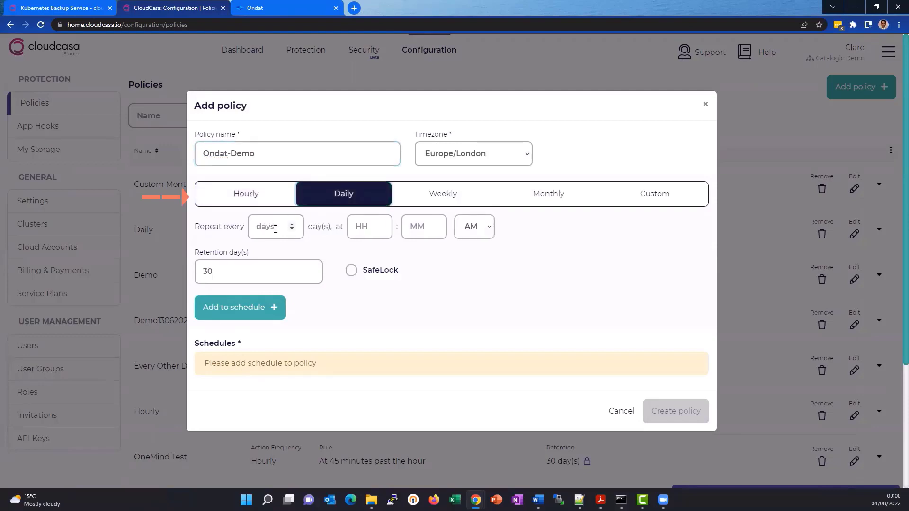
{"action": "left_click", "coordinate": [279, 231]}
{"action": "type", "text": "1"}
{"action": "left_click", "coordinate": [362, 228]}
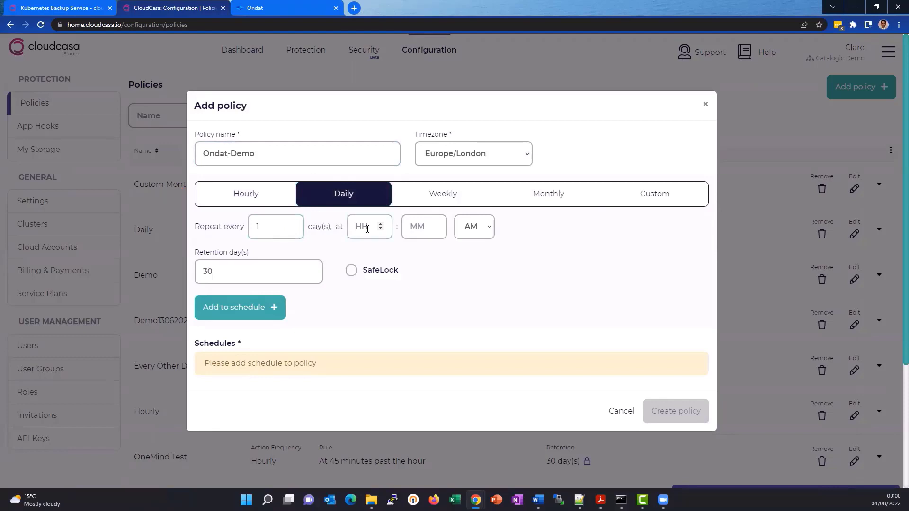
{"action": "type", "text": "12"}
{"action": "key", "text": "Tab"}
{"action": "type", "text": "00"}
{"action": "left_click", "coordinate": [479, 230]}
{"action": "left_click", "coordinate": [477, 253]}
{"action": "left_click", "coordinate": [269, 313]}
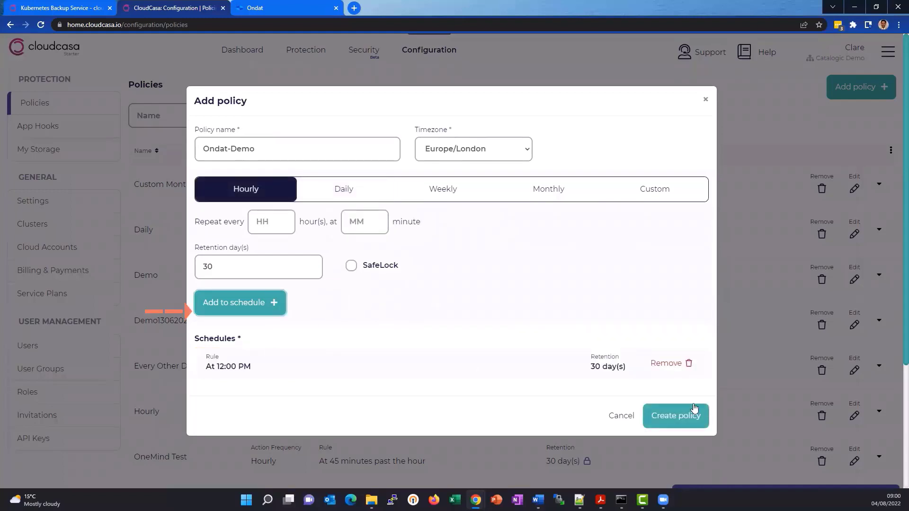
- Create the Ondat-Demo policy and filter the policies by the name "ondat"
{"action": "left_click", "coordinate": [683, 415]}
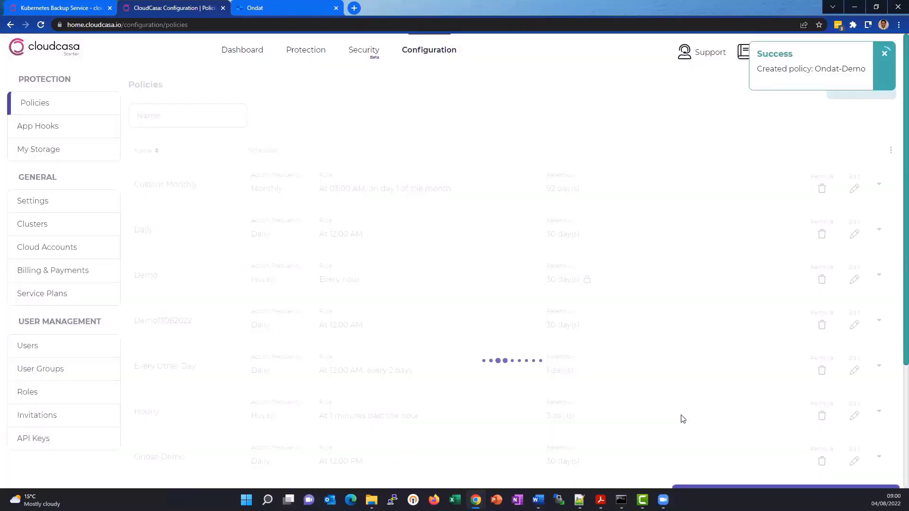
{"action": "left_click", "coordinate": [218, 125]}
{"action": "type", "text": "ondat"}
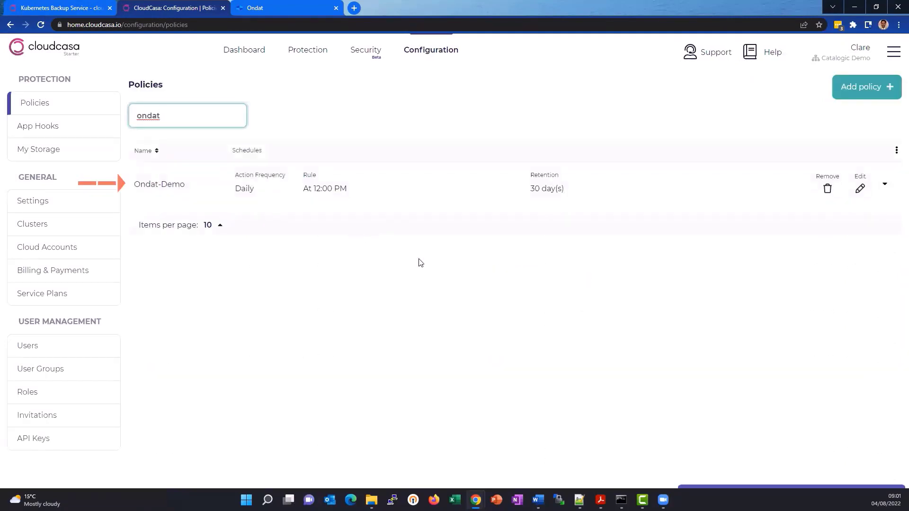
- Switch to Command Prompt and open the storageoscluster resource for editing with kubectl -n storageos edit storageosclusters.storageos.com storageoscluster
{"action": "key", "text": "alt+Tab"}
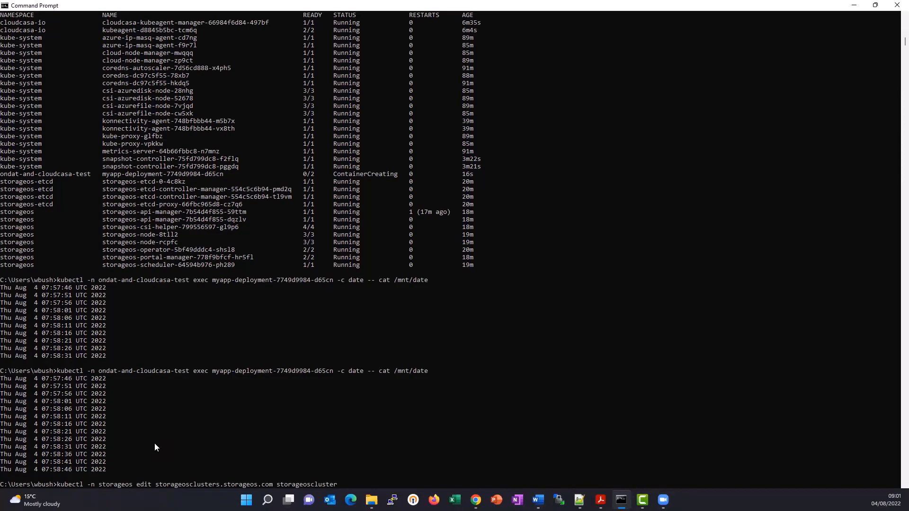
{"action": "key", "text": "Return"}
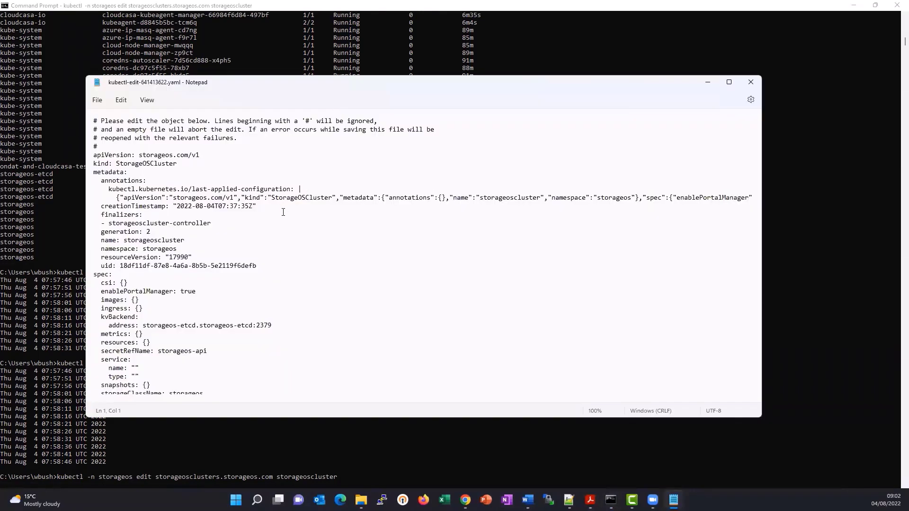
{"action": "scroll", "coordinate": [271, 235], "scroll_direction": "down", "scroll_amount": 2}
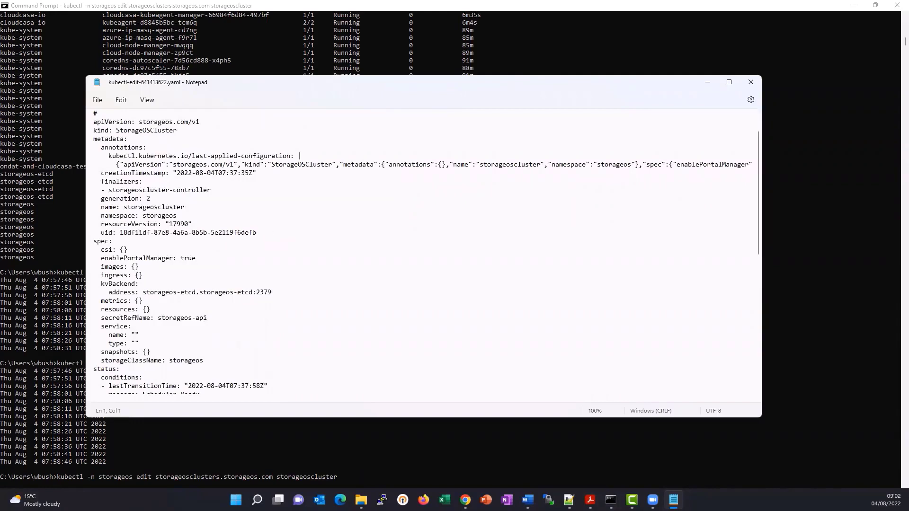
- Replace the empty snapshots entry in the spec with volumeSnapshotClassName: cloudcasa-csi-storageos-com, then save and close the YAML file
{"action": "left_click_drag", "start_coordinate": [152, 351], "coordinate": [48, 358]}
{"action": "type", "text": "snapshots:     volumeSnapshotClassName: cloudcasa-csi-storageos-com"}
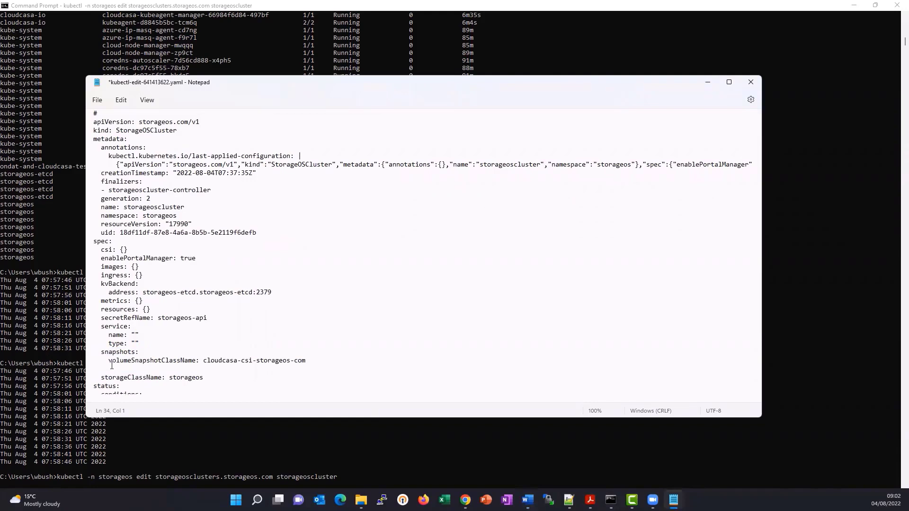
{"action": "key", "text": "BackSpace"}
{"action": "key", "text": "shift+Left"}
{"action": "key", "text": "shift+Left"}
{"action": "key", "text": "shift+Left"}
{"action": "key", "text": "shift+Left"}
{"action": "key", "text": "shift+Left"}
{"action": "key", "text": "shift+Left"}
{"action": "key", "text": "shift+Left"}
{"action": "key", "text": "shift+Left"}
{"action": "key", "text": "shift+Left"}
{"action": "key", "text": "shift+Left"}
{"action": "key", "text": "shift+Left"}
{"action": "key", "text": "shift+Left"}
{"action": "key", "text": "shift+Left"}
{"action": "key", "text": "shift+Left"}
{"action": "key", "text": "shift+Left"}
{"action": "key", "text": "shift+Left"}
{"action": "key", "text": "shift+Left"}
{"action": "key", "text": "shift+Left"}
{"action": "key", "text": "shift+Left"}
{"action": "key", "text": "shift+Left"}
{"action": "key", "text": "shift+Left"}
{"action": "key", "text": "shift+Left"}
{"action": "key", "text": "shift+Left"}
{"action": "key", "text": "shift+Left"}
{"action": "key", "text": "shift+Left"}
{"action": "key", "text": "shift+Left"}
{"action": "key", "text": "shift+Left"}
{"action": "key", "text": "shift+Left"}
{"action": "key", "text": "shift+Left"}
{"action": "key", "text": "shift+Left"}
{"action": "key", "text": "shift+Left"}
{"action": "key", "text": "shift+Left"}
{"action": "key", "text": "shift+Left"}
{"action": "key", "text": "shift+Left"}
{"action": "key", "text": "shift+Left"}
{"action": "key", "text": "shift+Left"}
{"action": "key", "text": "shift+Left"}
{"action": "key", "text": "shift+Left"}
{"action": "key", "text": "shift+Left"}
{"action": "key", "text": "shift+Left"}
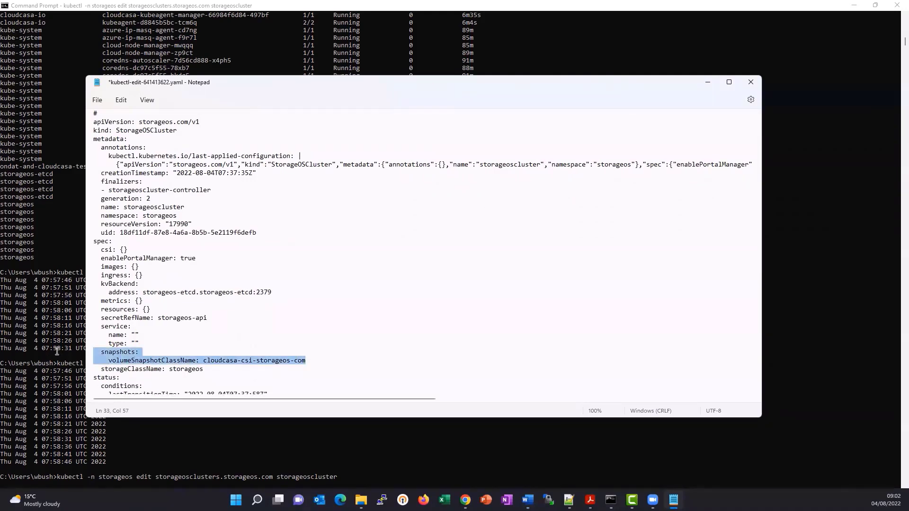
{"action": "left_click", "coordinate": [101, 101]}
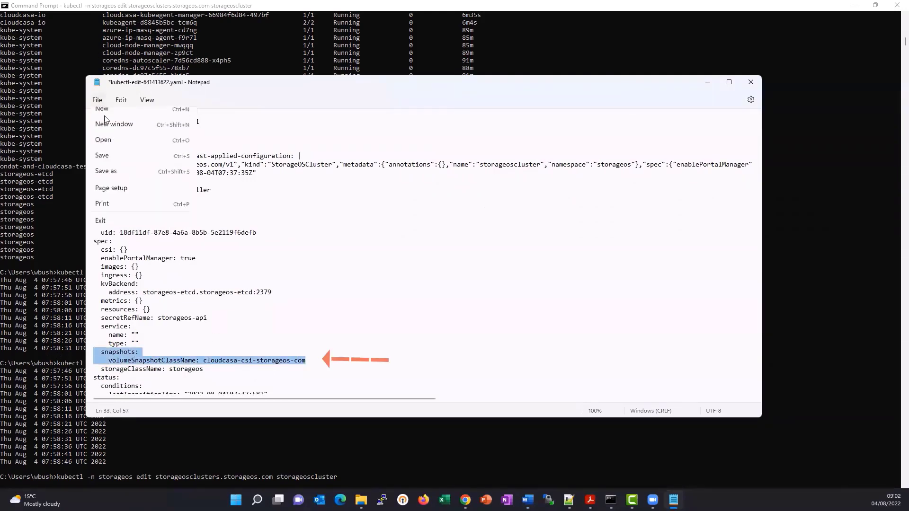
{"action": "left_click", "coordinate": [115, 164]}
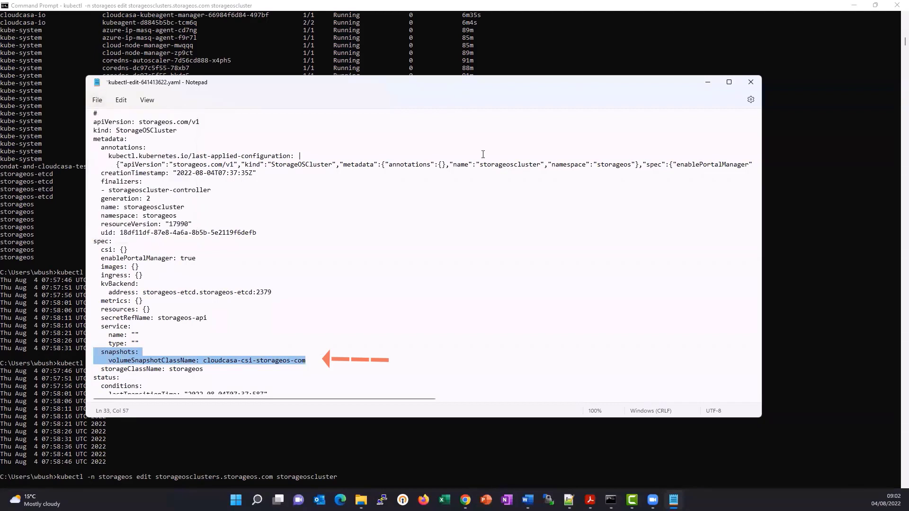
{"action": "left_click", "coordinate": [744, 85]}
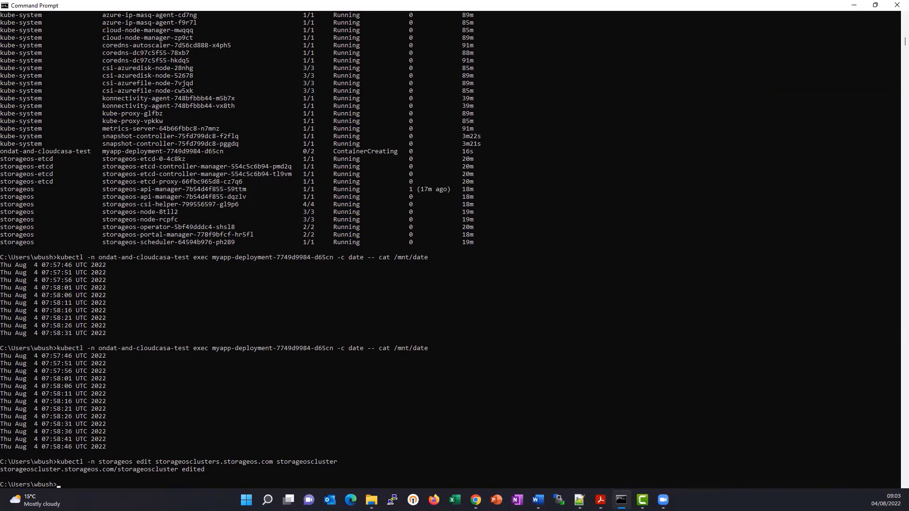
- List the volume snapshot classes with kubectl get volumesnapshotclasses and examine the cloudcasa-csi-storageos-com entry
{"action": "type", "text": "kubectl get volumesnapshotclasses"}
{"action": "key", "text": "Return"}
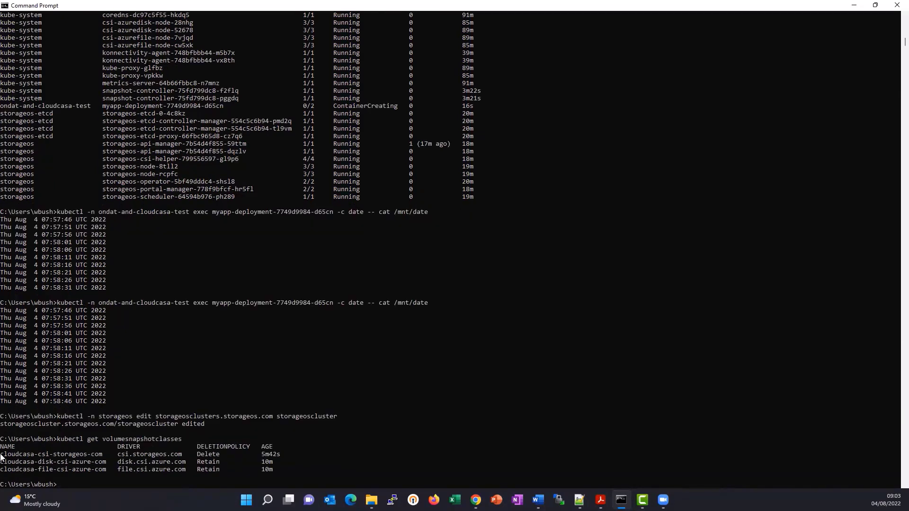
{"action": "mouse_move", "coordinate": [1, 456]}
{"action": "left_mouse_down"}
{"action": "mouse_move", "coordinate": [209, 447]}
{"action": "mouse_move", "coordinate": [279, 456]}
{"action": "left_mouse_up"}
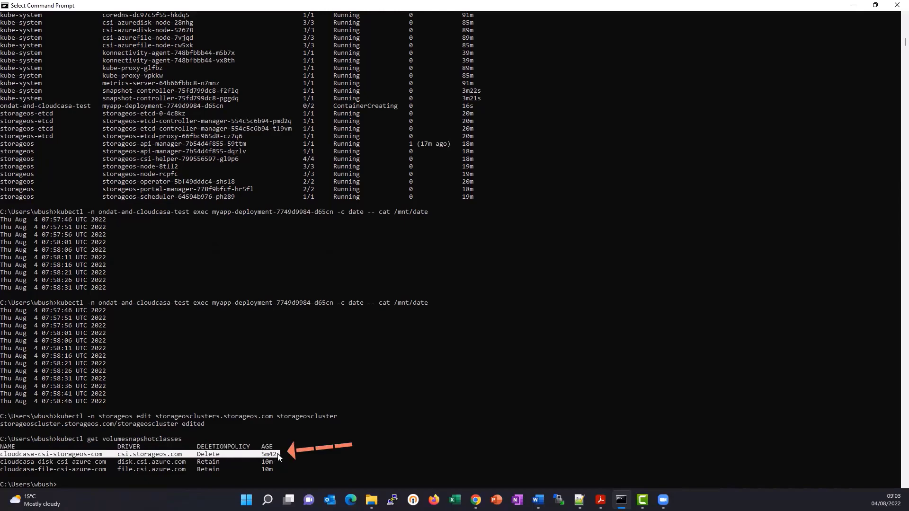
{"action": "right_click", "coordinate": [304, 458]}
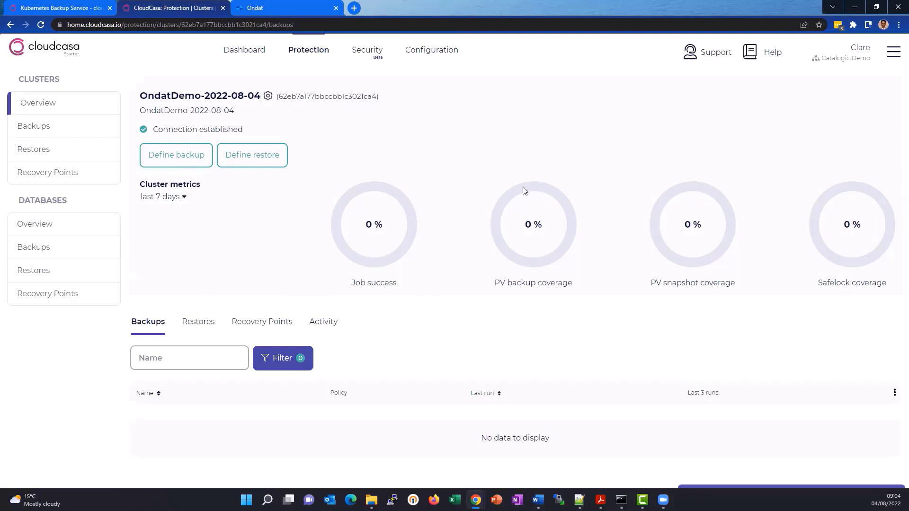
- In CloudCasa, go to the protection overview of clusters, filter by the name "onda" and open OndatDemo-2022-08-04
{"action": "left_click", "coordinate": [255, 50]}
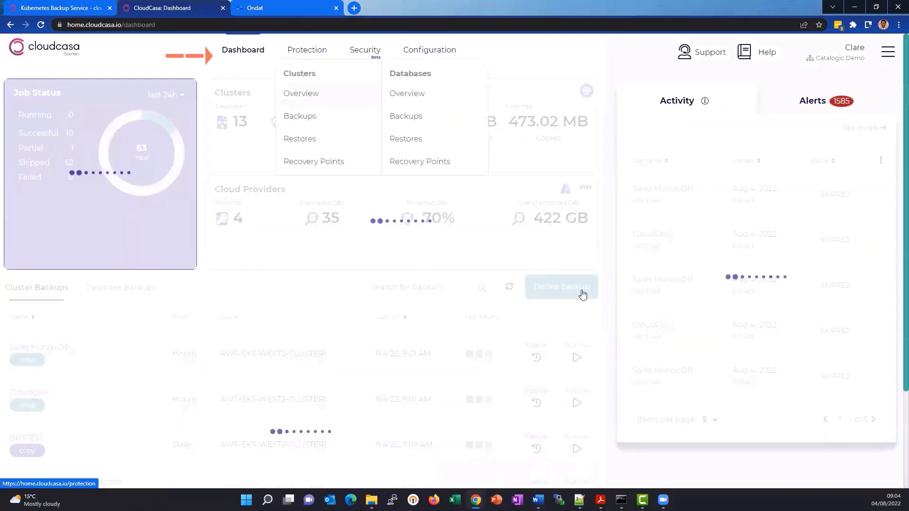
{"action": "mouse_move", "coordinate": [320, 54]}
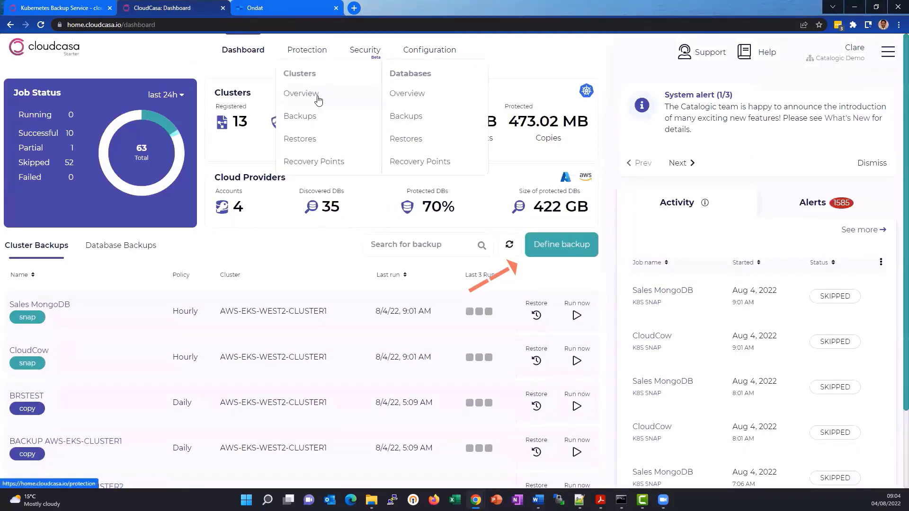
{"action": "left_click", "coordinate": [317, 96]}
{"action": "left_click", "coordinate": [213, 119]}
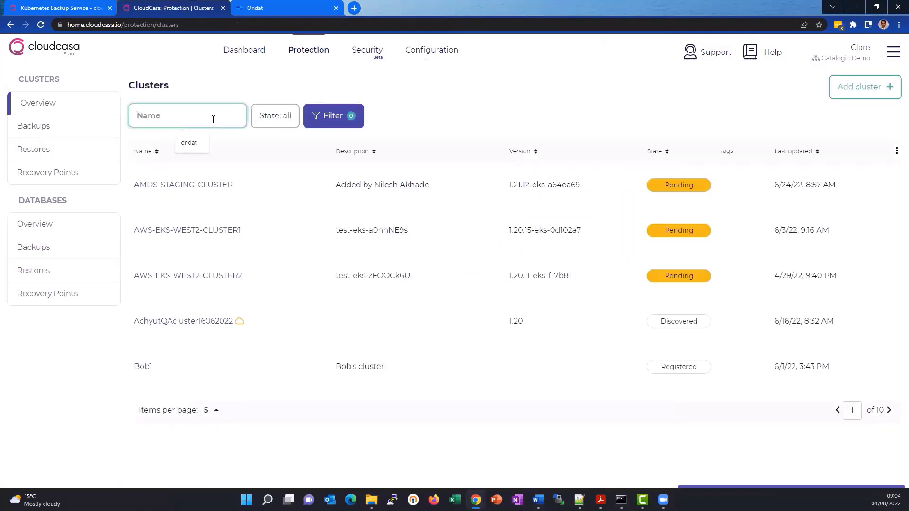
{"action": "type", "text": "onda"}
{"action": "key", "text": "BackSpace"}
{"action": "key", "text": "BackSpace"}
{"action": "key", "text": "BackSpace"}
{"action": "type", "text": "nda"}
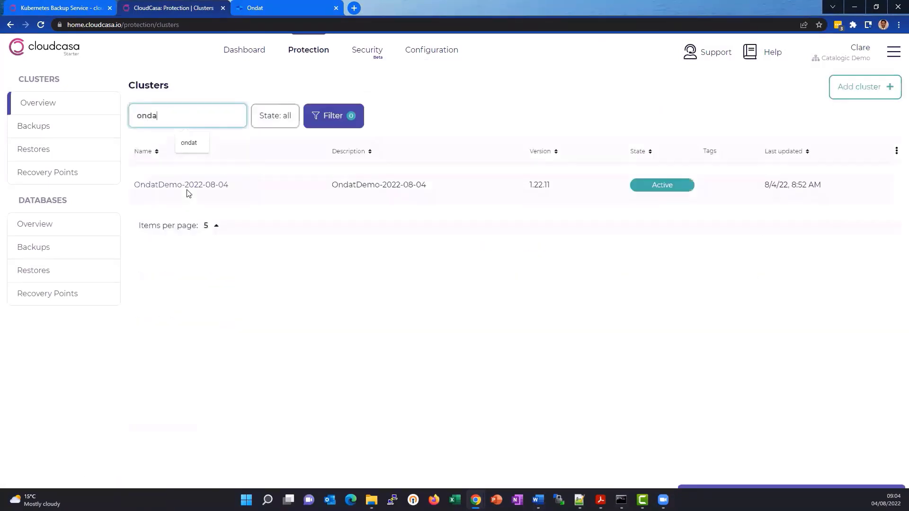
{"action": "left_click", "coordinate": [187, 189]}
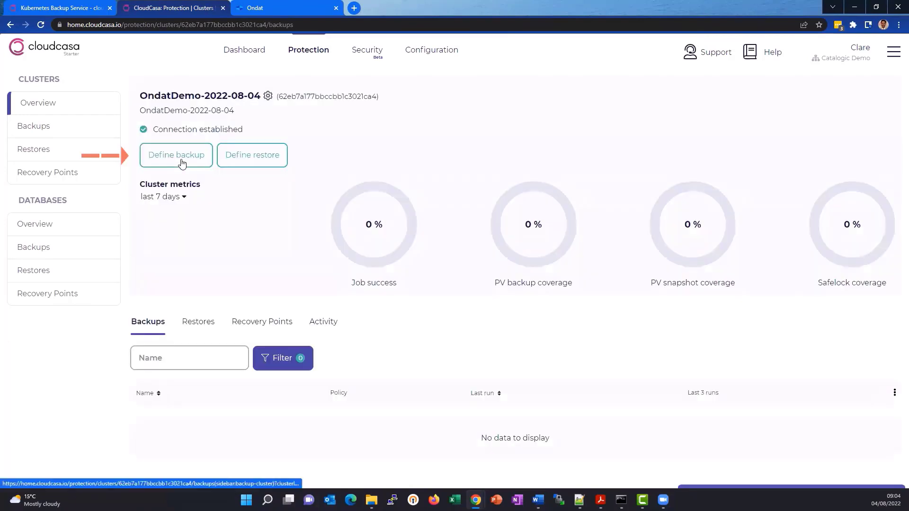
- Start defining a backup for the OndatDemo-2022-08-04 cluster and name it OndatDemo-04082022
{"action": "left_click", "coordinate": [182, 163]}
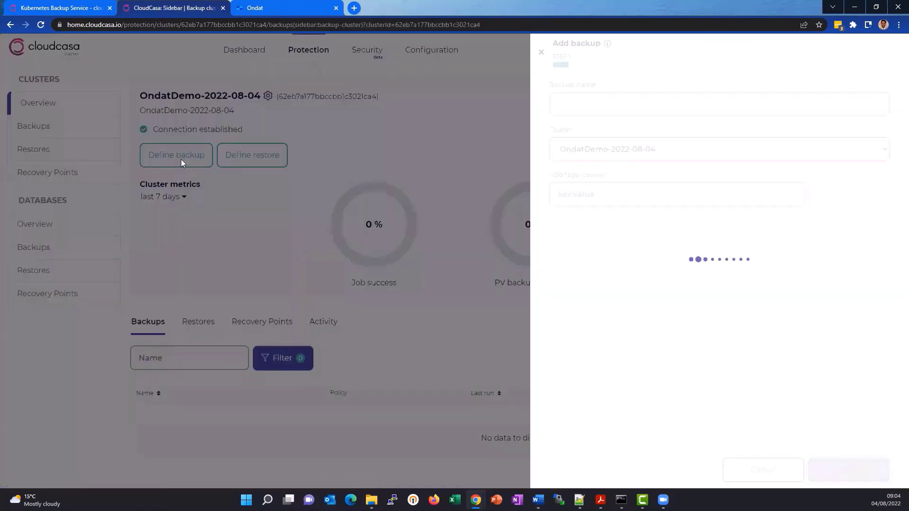
{"action": "left_click", "coordinate": [622, 112]}
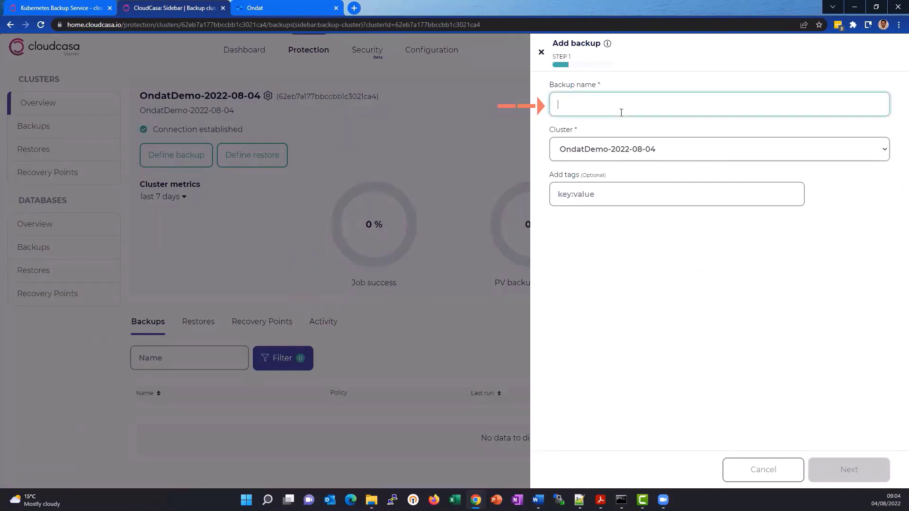
{"action": "type", "text": "OndatDemo-040"}
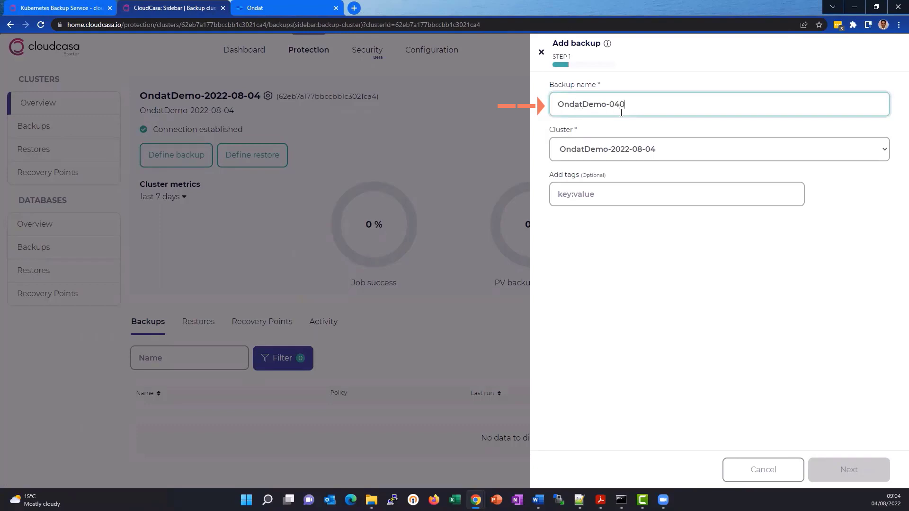
{"action": "type", "text": "82022"}
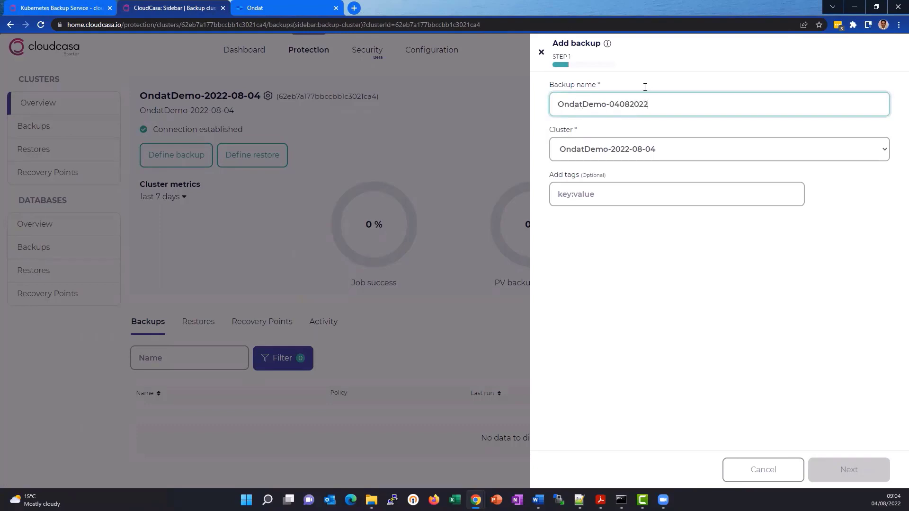
- Continue to the backup's scope settings, look at the namespace selection, and keep Full Cluster with persistent volumes included
{"action": "left_click", "coordinate": [679, 313]}
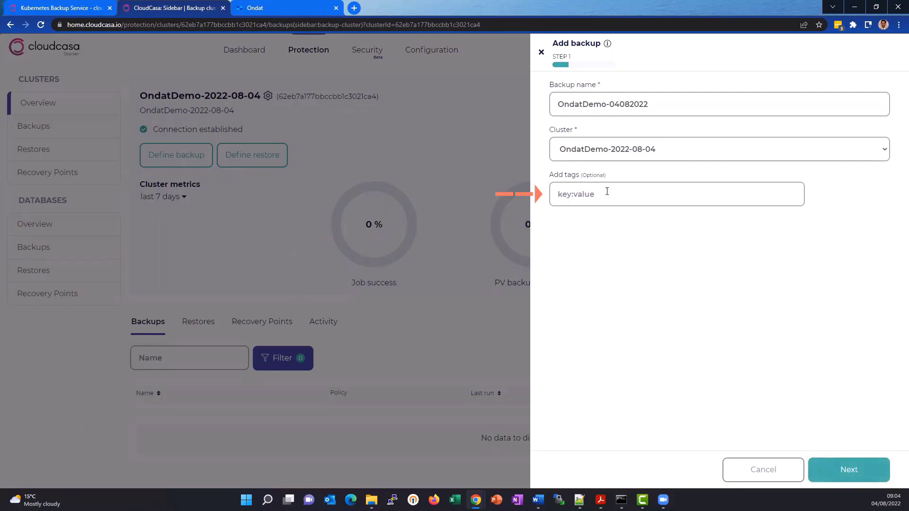
{"action": "left_click", "coordinate": [849, 470]}
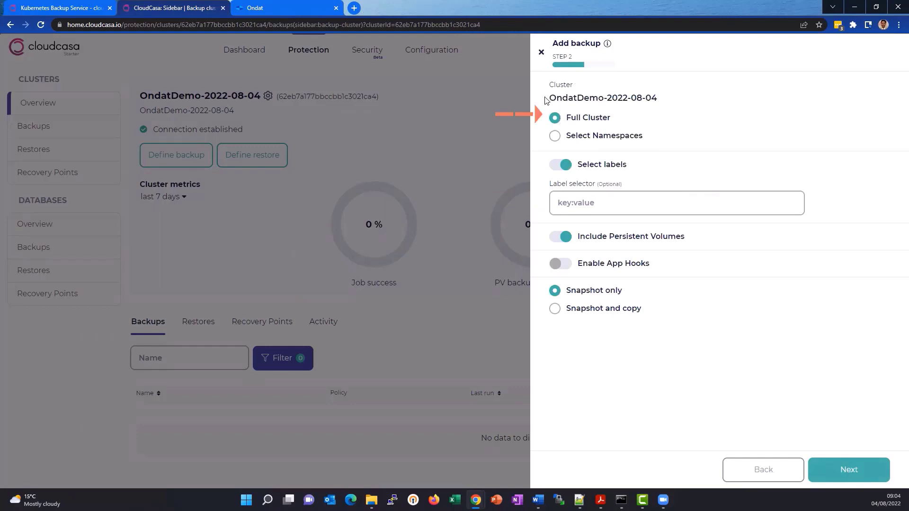
{"action": "left_click", "coordinate": [591, 138]}
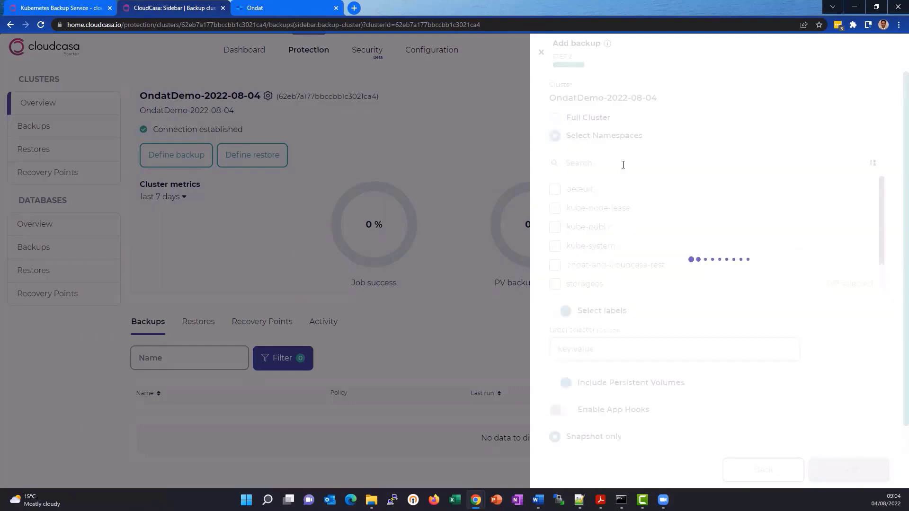
{"action": "left_click", "coordinate": [586, 118]}
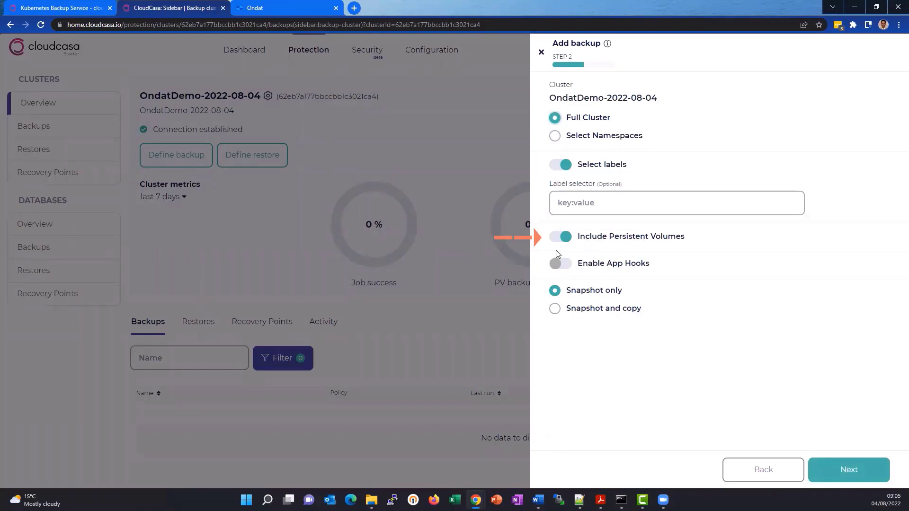
{"action": "left_click", "coordinate": [569, 239]}
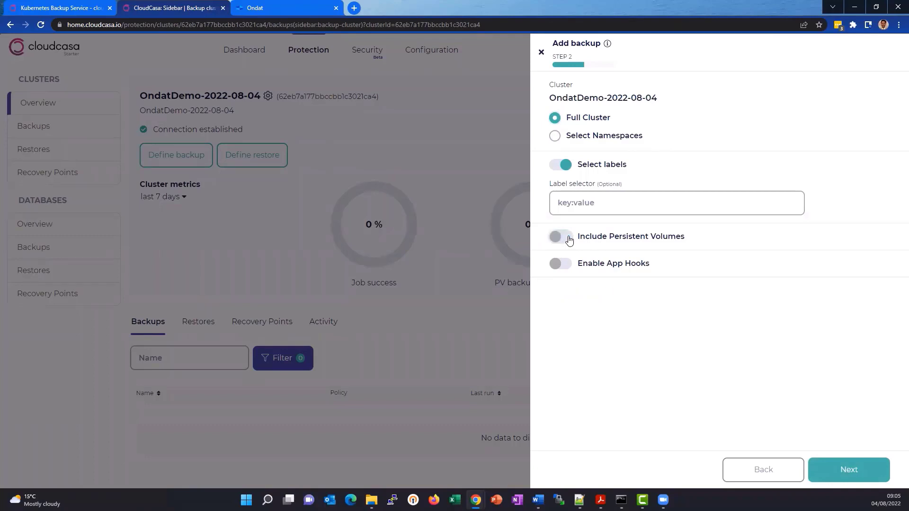
{"action": "left_click", "coordinate": [568, 240]}
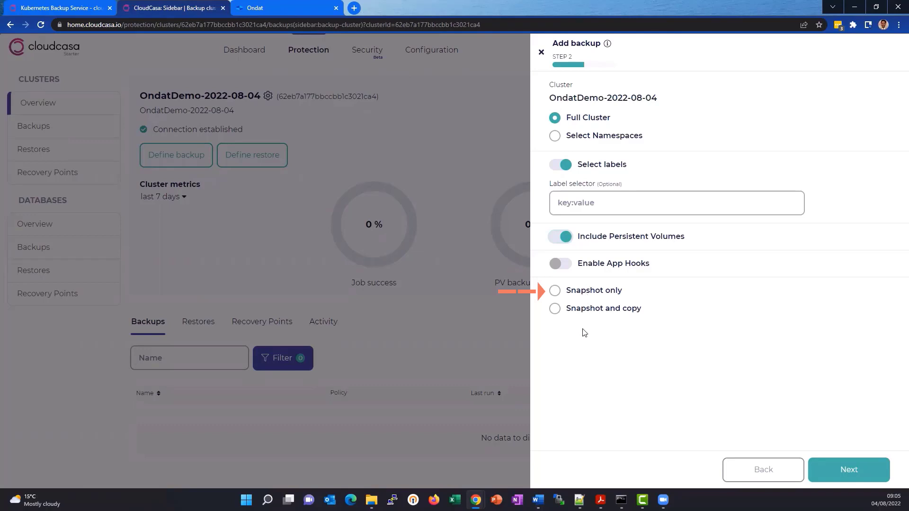
- Set the backup method to Snapshot and copy, review its advanced options, and continue to the policy selection
{"action": "left_click", "coordinate": [596, 308]}
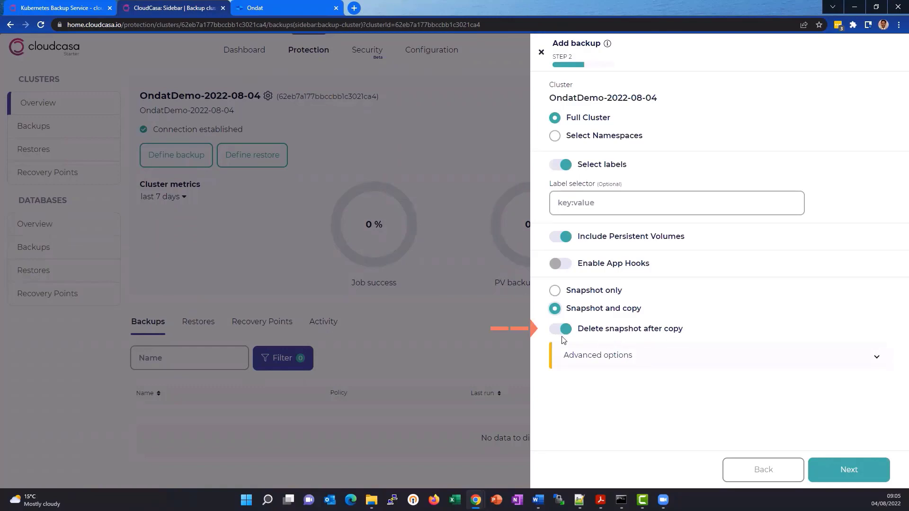
{"action": "left_click", "coordinate": [596, 356]}
{"action": "scroll", "coordinate": [706, 311], "scroll_direction": "down", "scroll_amount": 2}
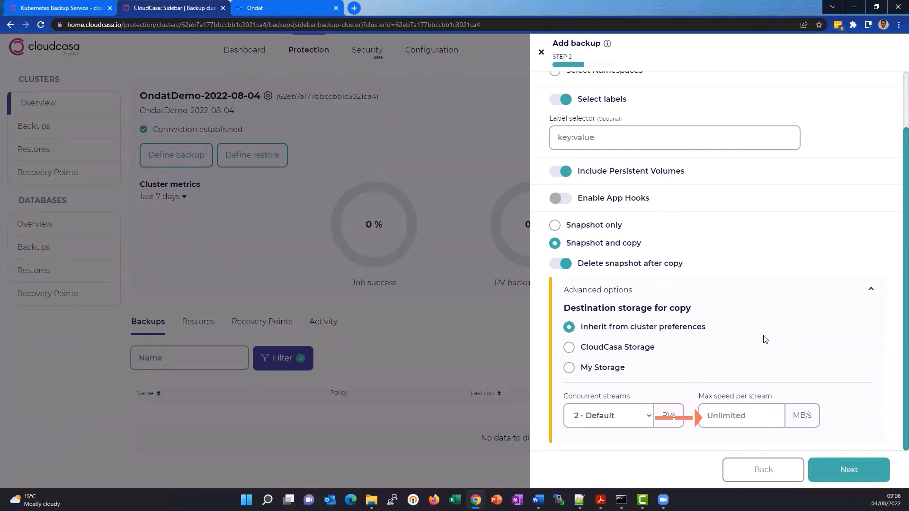
{"action": "left_click", "coordinate": [841, 468]}
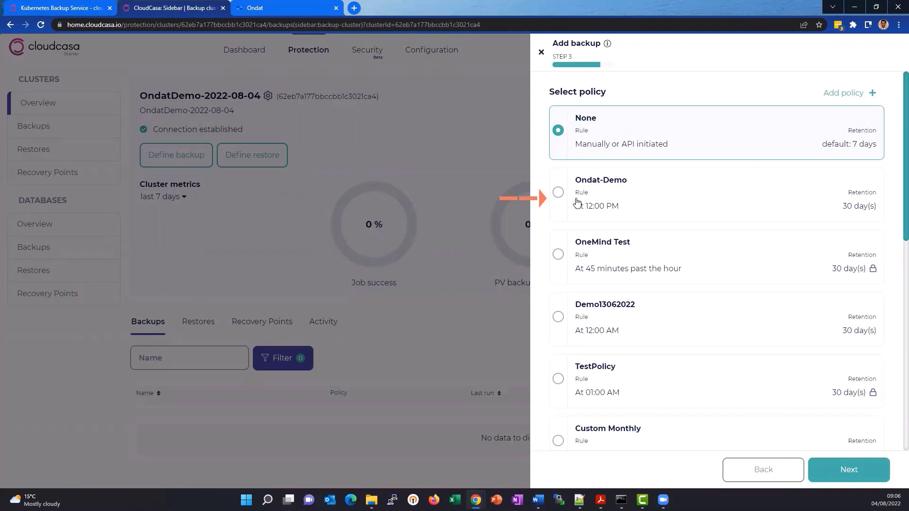
- Assign the Ondat-Demo policy to the backup and create it
{"action": "left_click", "coordinate": [577, 202]}
{"action": "left_click", "coordinate": [847, 471]}
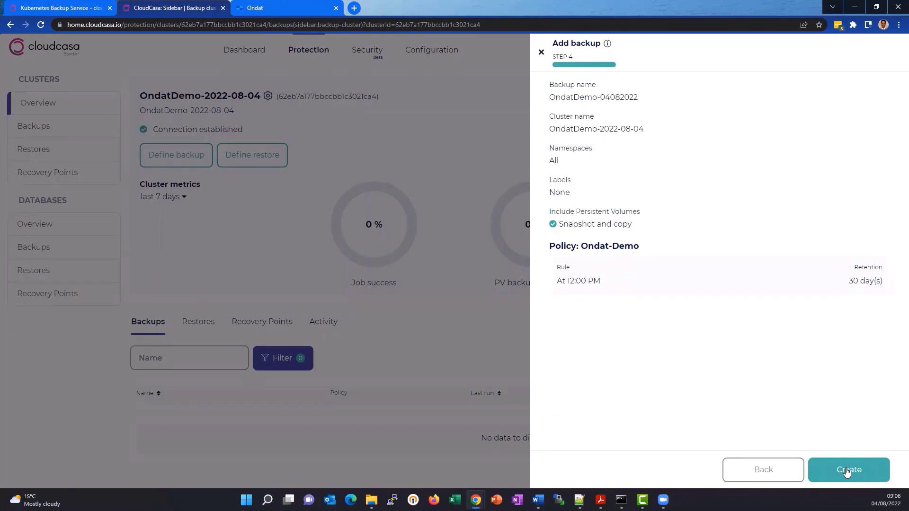
{"action": "left_click", "coordinate": [847, 472]}
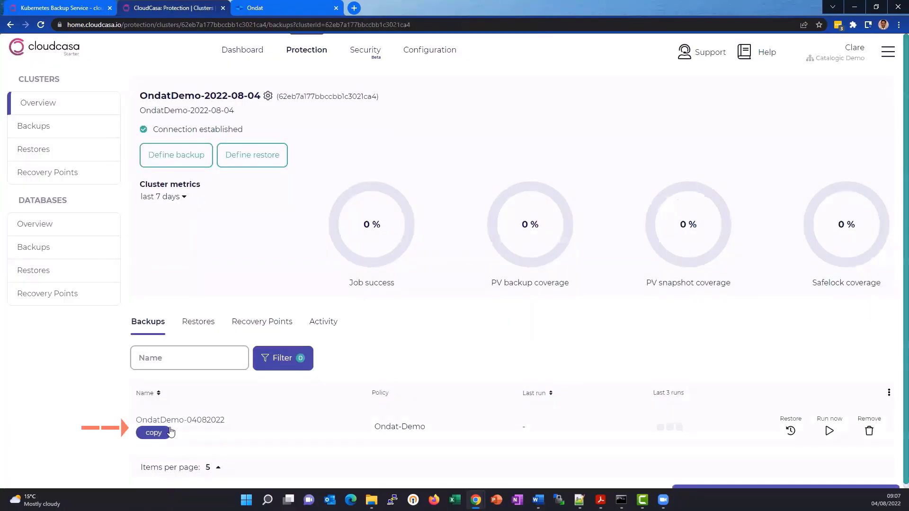
- Run the OndatDemo-04082022 backup immediately with a retention of 3 days
{"action": "left_click", "coordinate": [829, 430]}
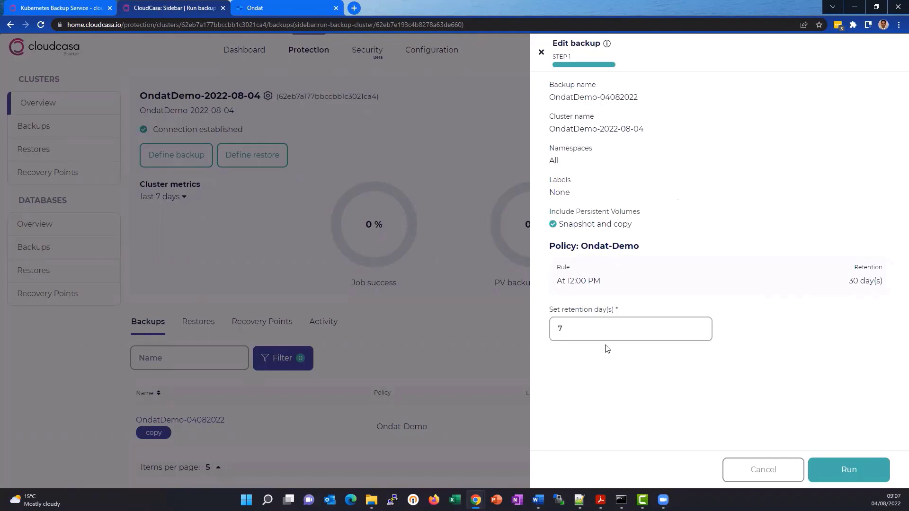
{"action": "left_click", "coordinate": [580, 337]}
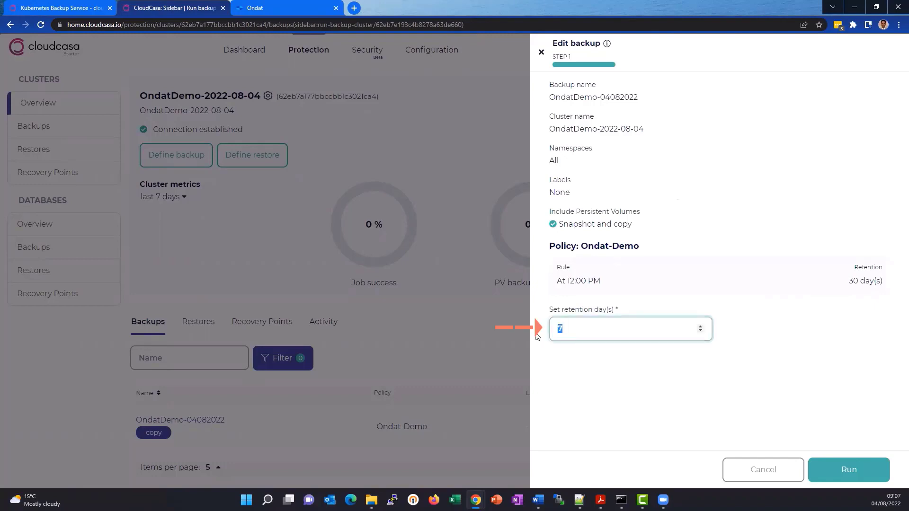
{"action": "key", "text": "BackSpace"}
{"action": "type", "text": "3"}
{"action": "left_click", "coordinate": [867, 476]}
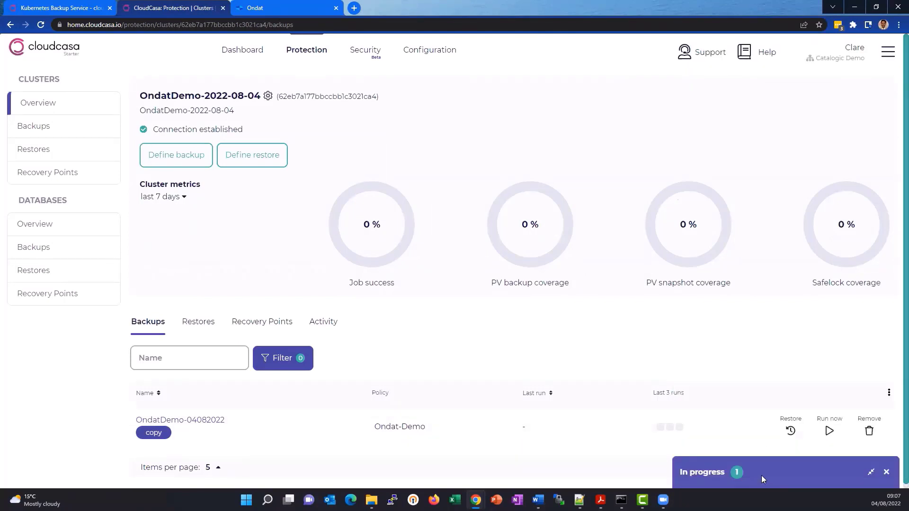
- Open the running OndatDemo-04082022 job and examine its overview, activity log and persistent volume details
{"action": "left_click", "coordinate": [761, 475]}
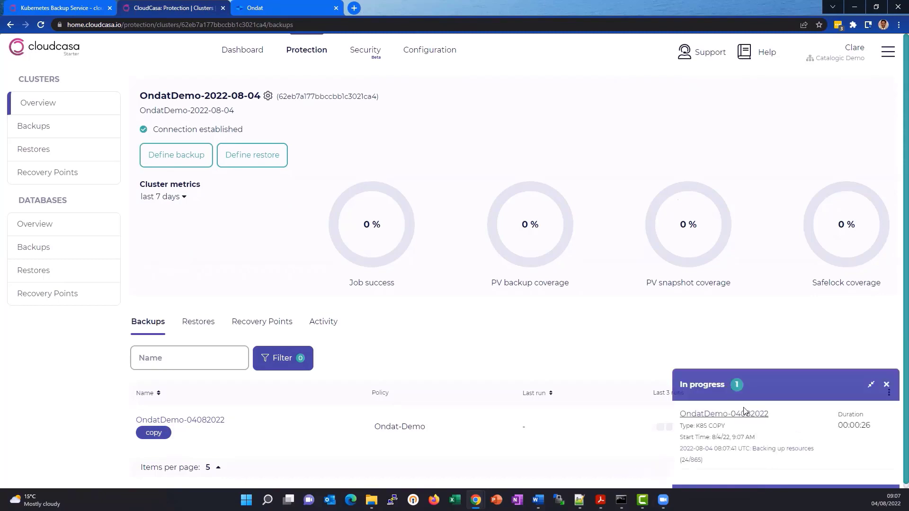
{"action": "left_click", "coordinate": [743, 417]}
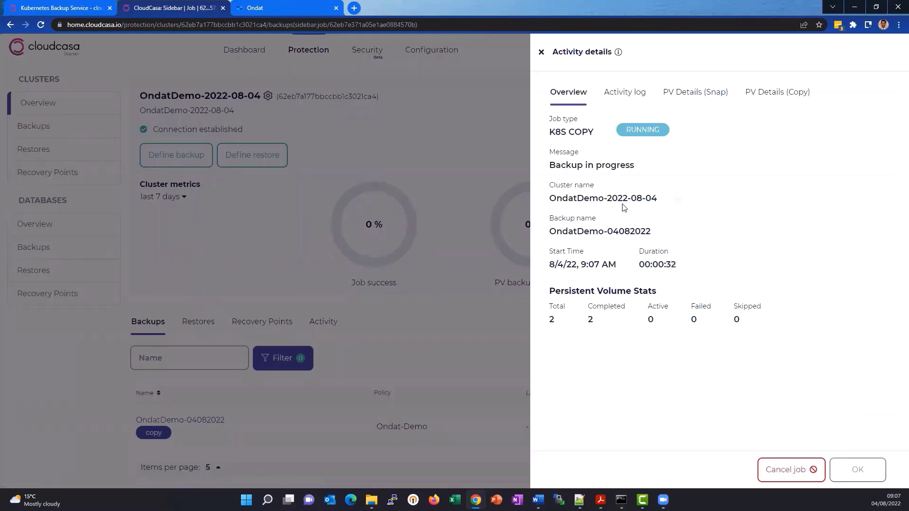
{"action": "left_click", "coordinate": [630, 95]}
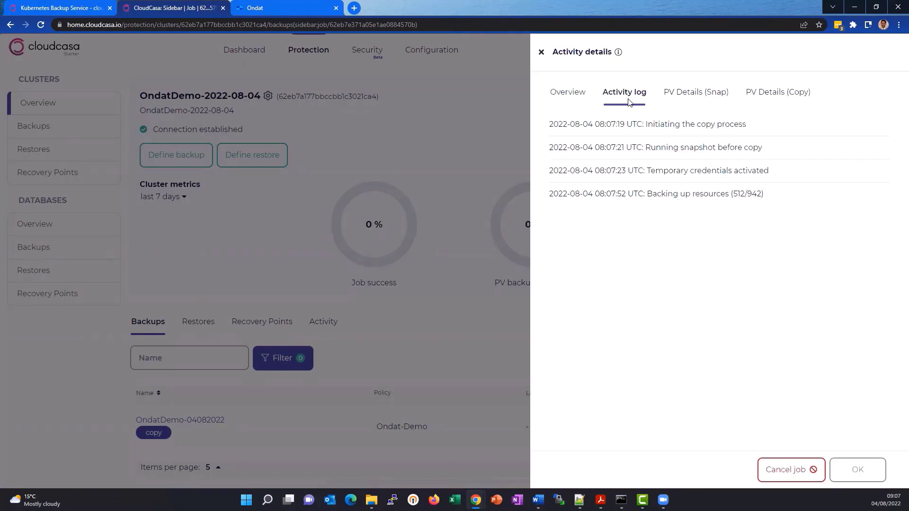
{"action": "left_click", "coordinate": [694, 95]}
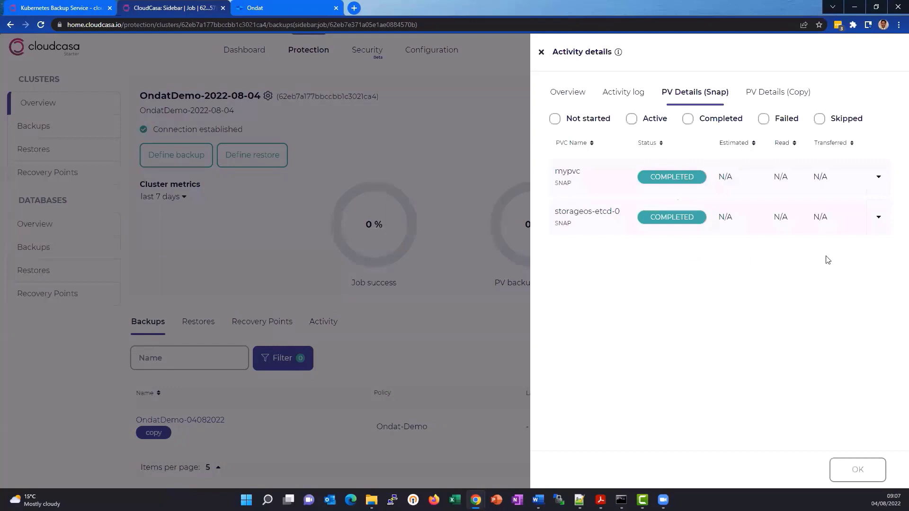
{"action": "left_click", "coordinate": [773, 100]}
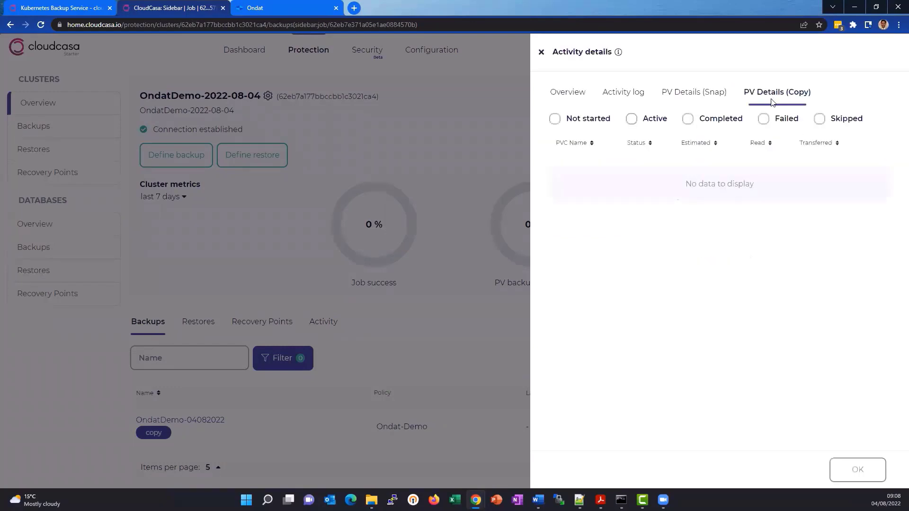
- Examine the snapshot messages for the mypvc and storageos-etcd-0 volumes in the job details
{"action": "left_click", "coordinate": [693, 98]}
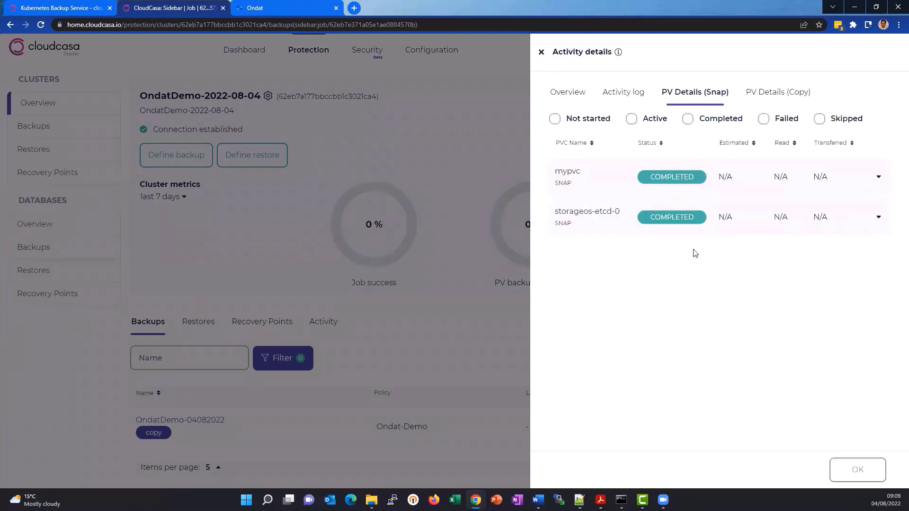
{"action": "left_click", "coordinate": [881, 177]}
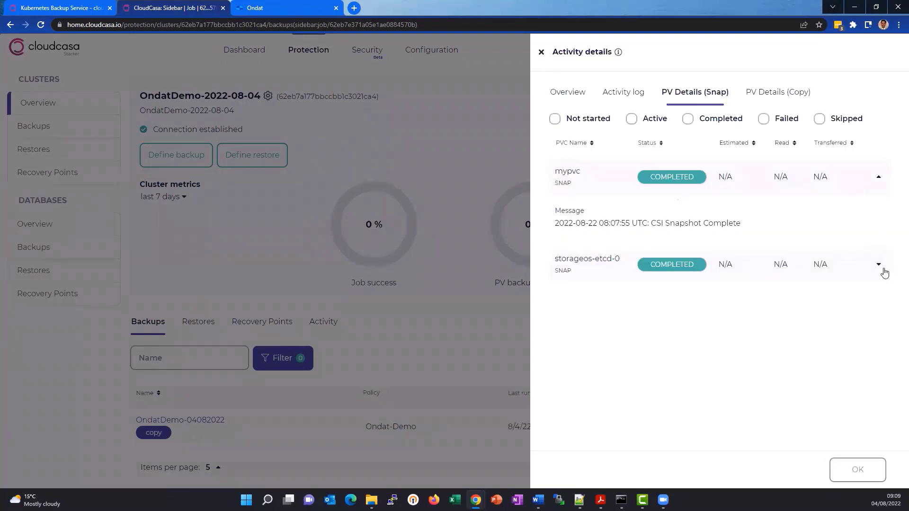
{"action": "left_click", "coordinate": [881, 267]}
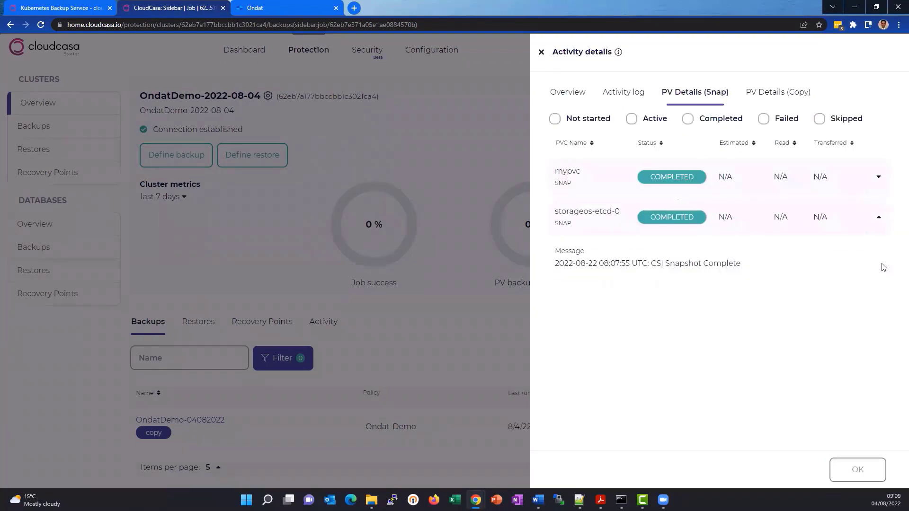
{"action": "left_click", "coordinate": [877, 178]}
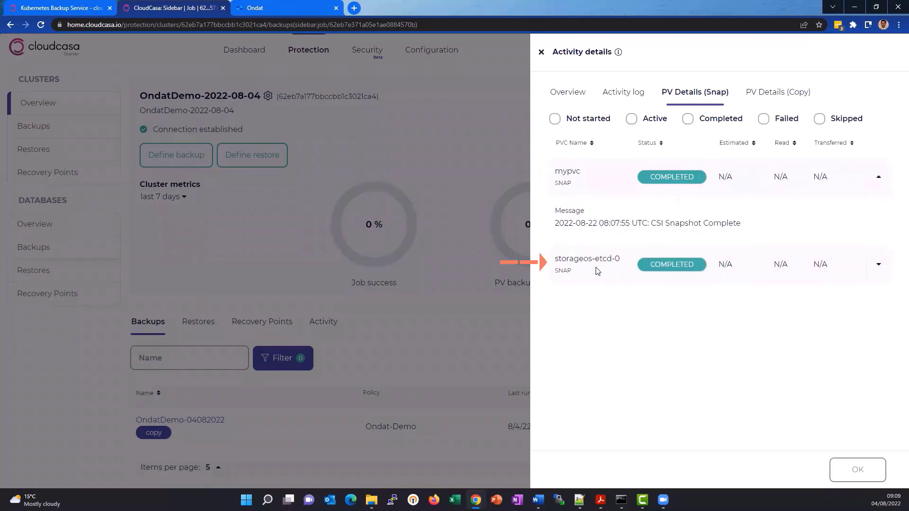
- Examine the copy details of mypvc and storageos-etcd-0, then close the job details and the list of jobs in progress
{"action": "left_click", "coordinate": [762, 105]}
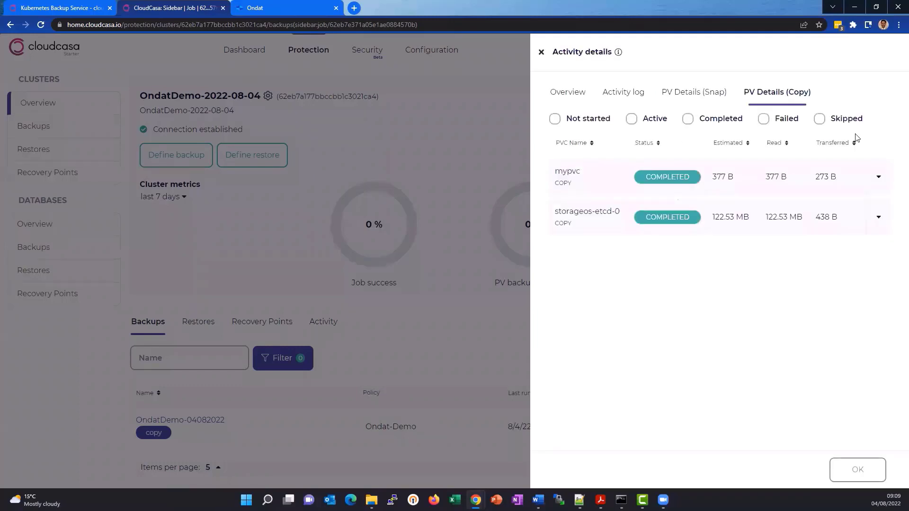
{"action": "left_click", "coordinate": [879, 178]}
{"action": "left_click", "coordinate": [877, 265]}
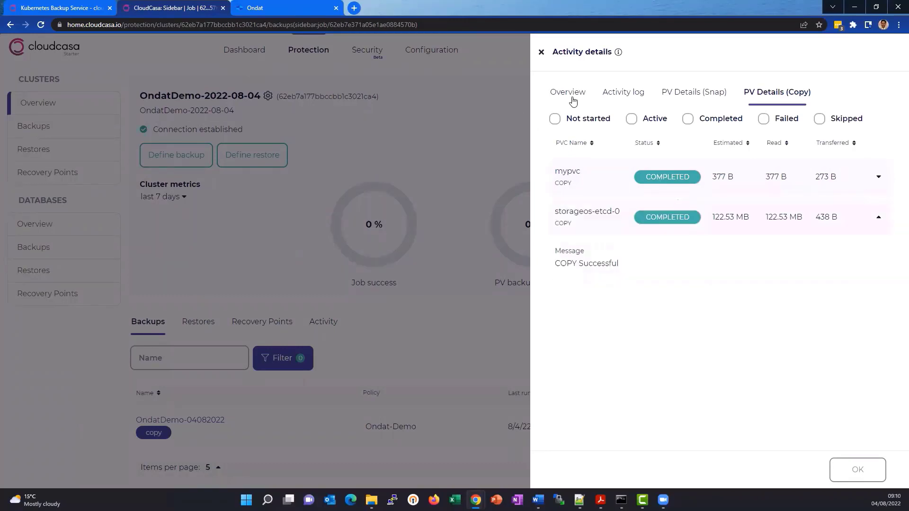
{"action": "left_click", "coordinate": [862, 476]}
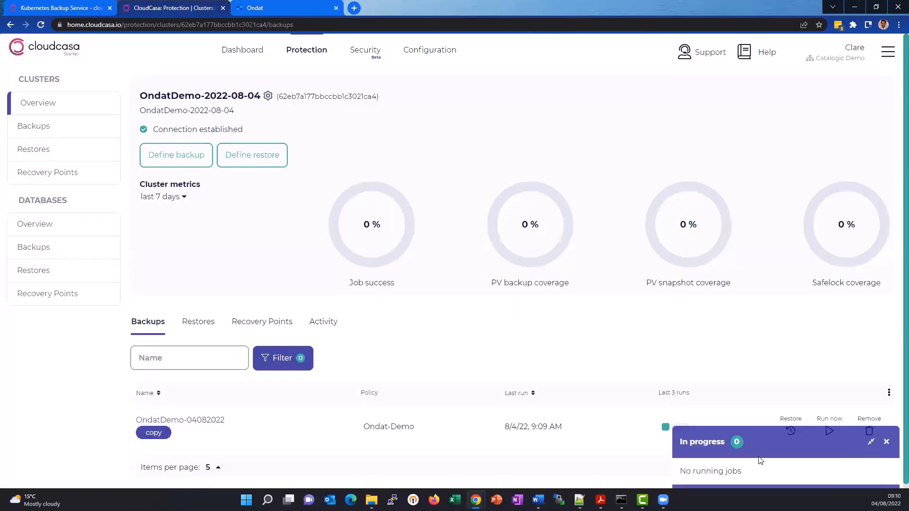
{"action": "mouse_move", "coordinate": [665, 431]}
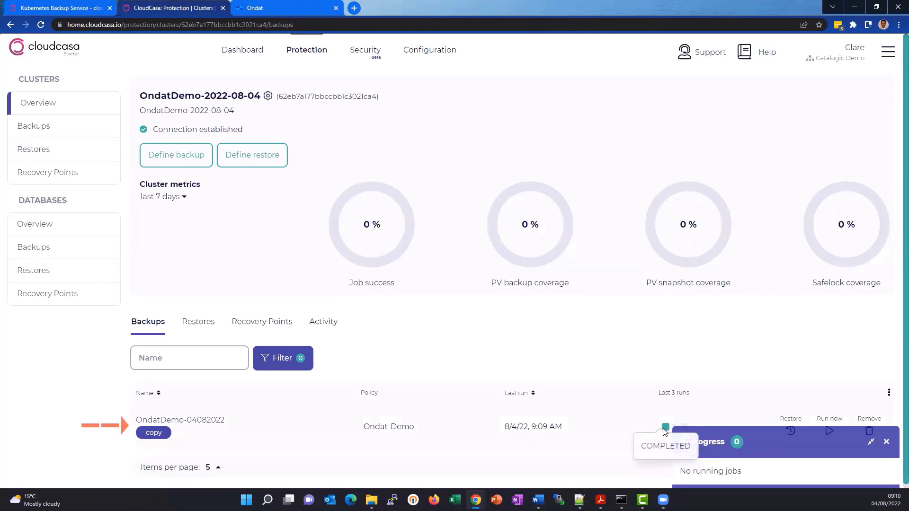
{"action": "left_click", "coordinate": [889, 442]}
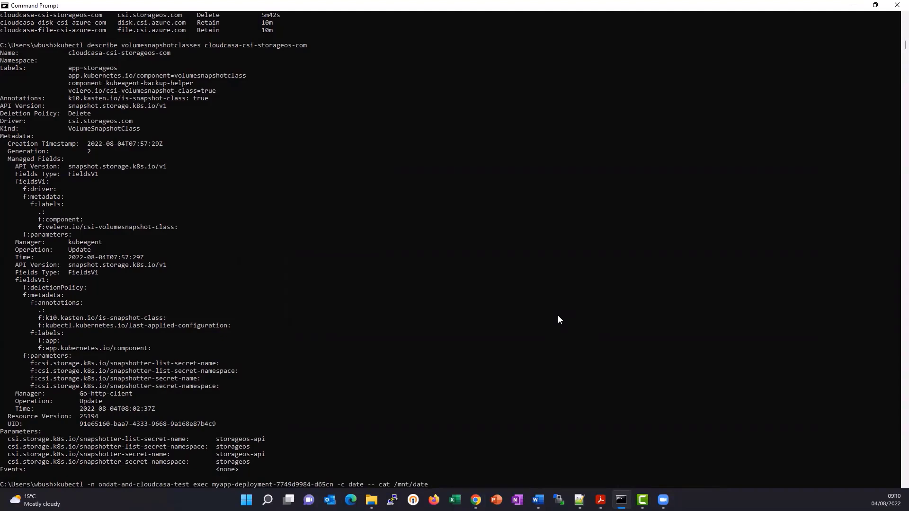
- In Command Prompt, print /mnt/date from the myapp-deployment pod, then delete myapp-deployment and the ondat-and-cloudcasa-test namespace
{"action": "key", "text": "Return"}
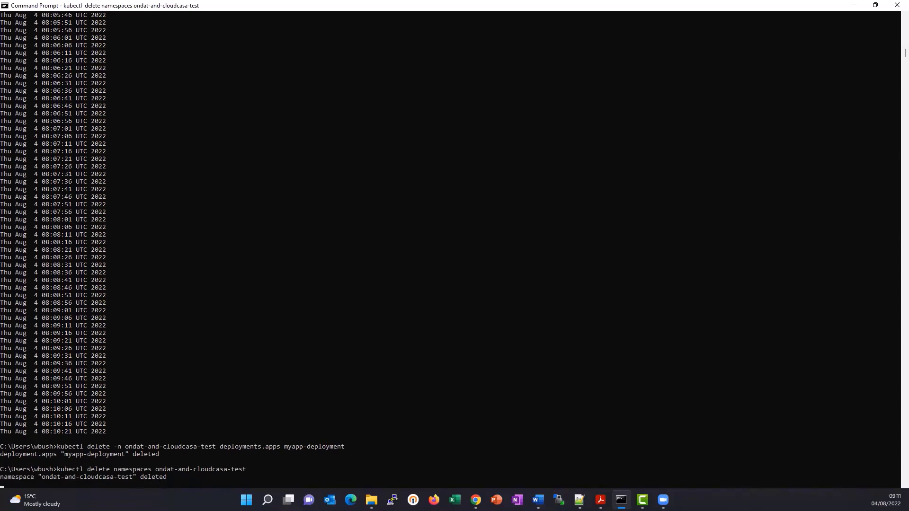
- Switch back to CloudCasa in the browser and define a restore from the 8/4/22, 9:07 AM recovery point of OndatDemo-04082022
{"action": "left_click", "coordinate": [476, 500]}
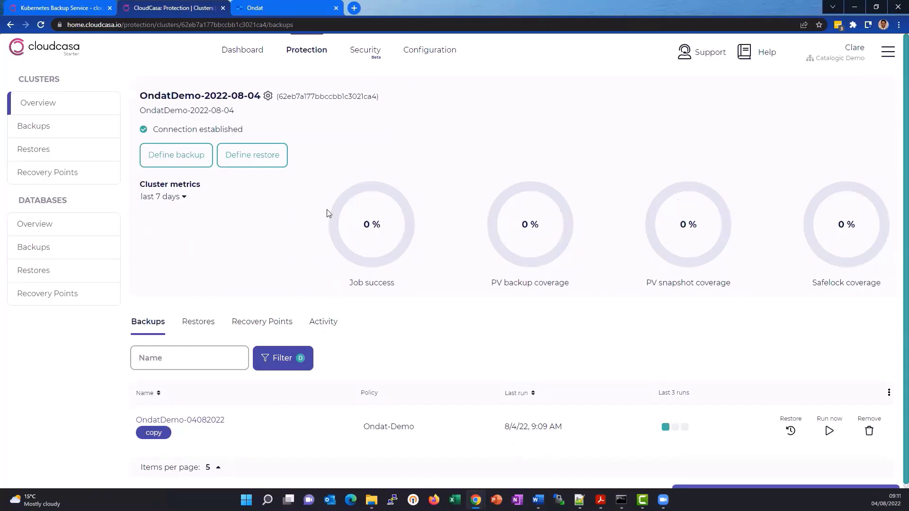
{"action": "left_click", "coordinate": [269, 158]}
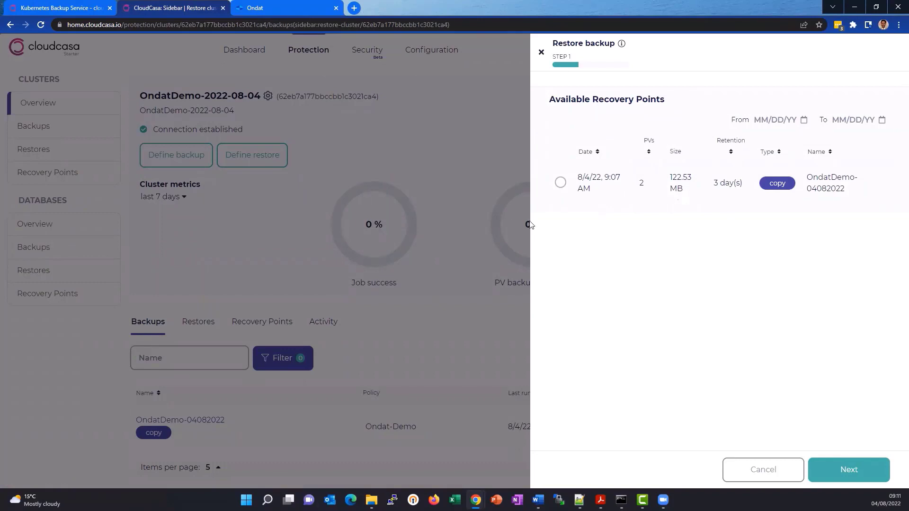
{"action": "left_click", "coordinate": [561, 183]}
{"action": "left_click", "coordinate": [842, 472]}
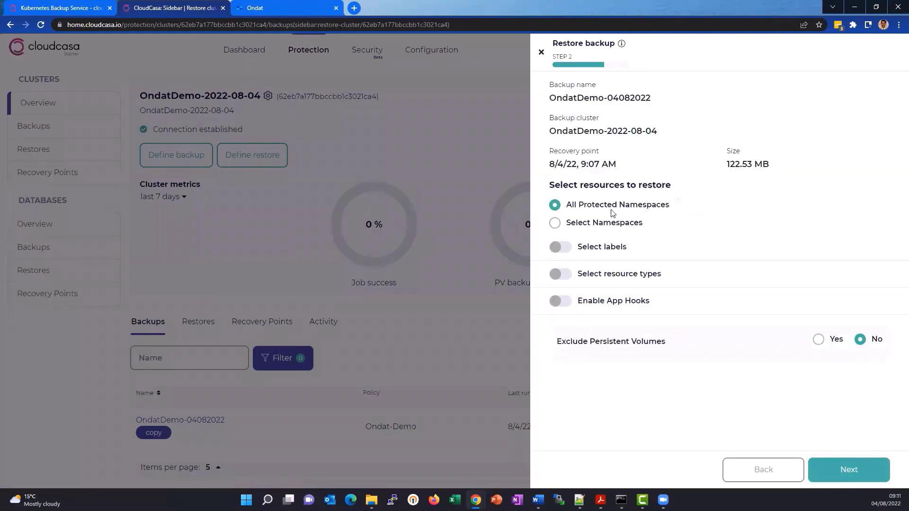
- Limit the resources to restore to the ondat-and-cloudcasa-test namespace
{"action": "left_click", "coordinate": [617, 228]}
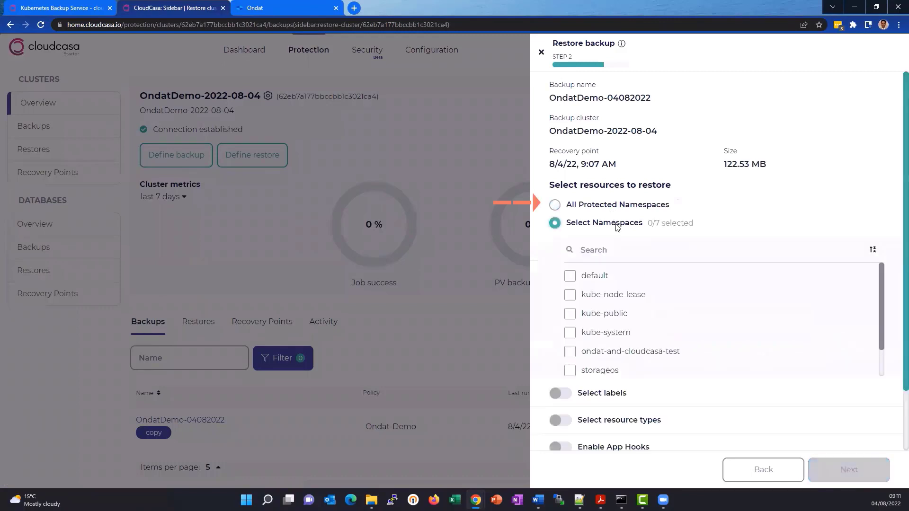
{"action": "left_click", "coordinate": [571, 353]}
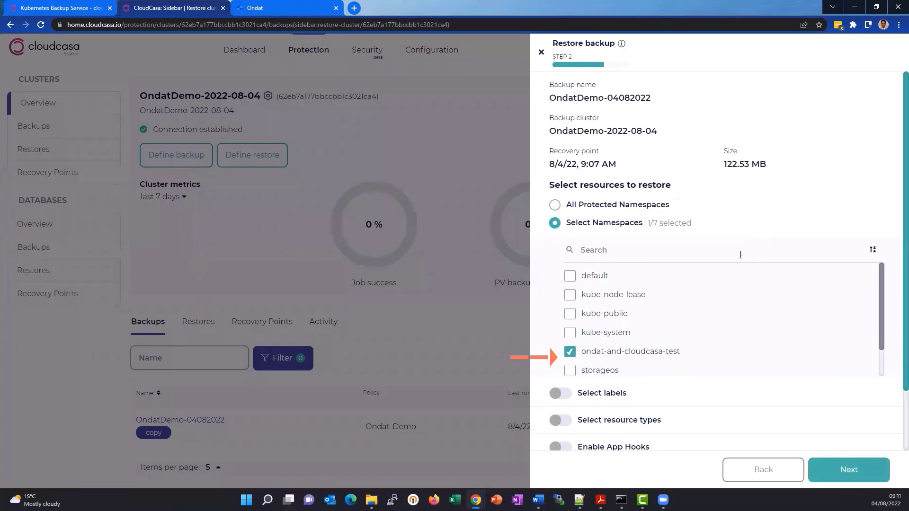
{"action": "scroll", "coordinate": [744, 314], "scroll_direction": "down", "scroll_amount": 2}
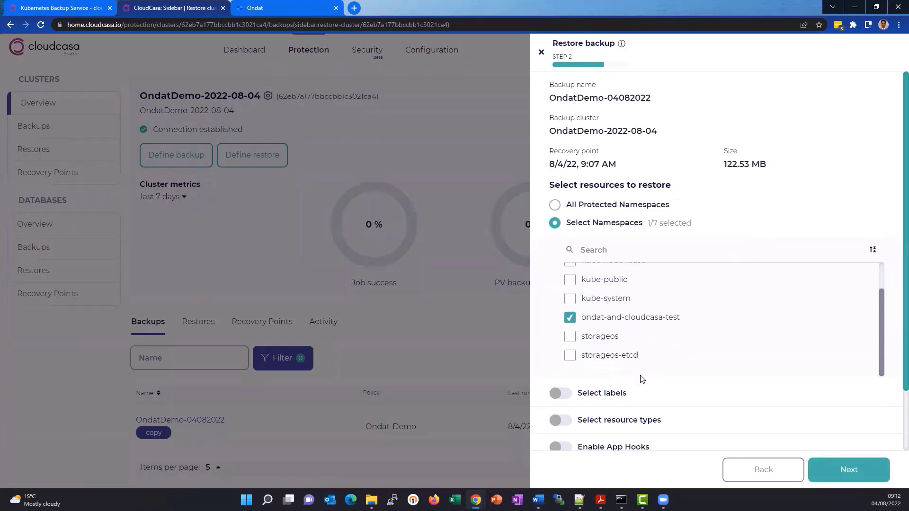
- Accept the chosen restore resources with persistent volumes included, and name the restore OndatDemoRestore
{"action": "scroll", "coordinate": [641, 379], "scroll_direction": "down", "scroll_amount": 2}
{"action": "scroll", "coordinate": [639, 383], "scroll_direction": "down", "scroll_amount": 1}
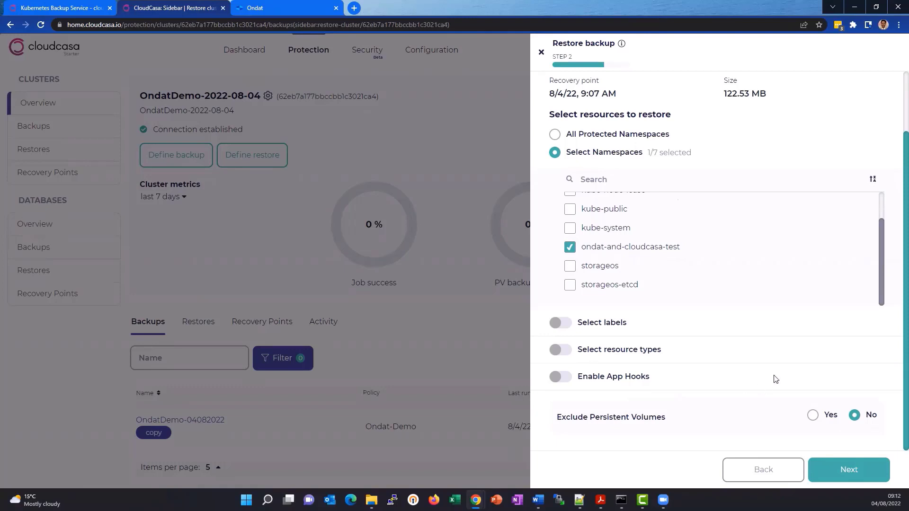
{"action": "left_click", "coordinate": [848, 472]}
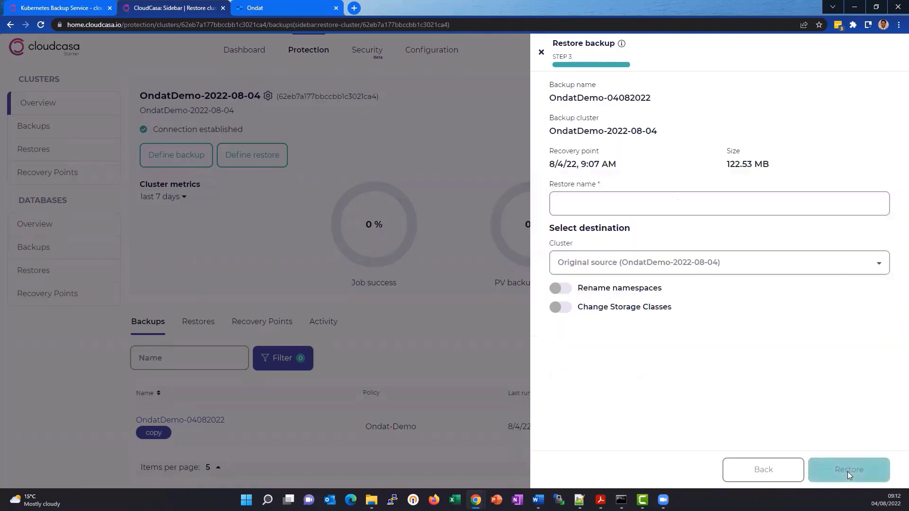
{"action": "left_click", "coordinate": [660, 207]}
{"action": "type", "text": "On"}
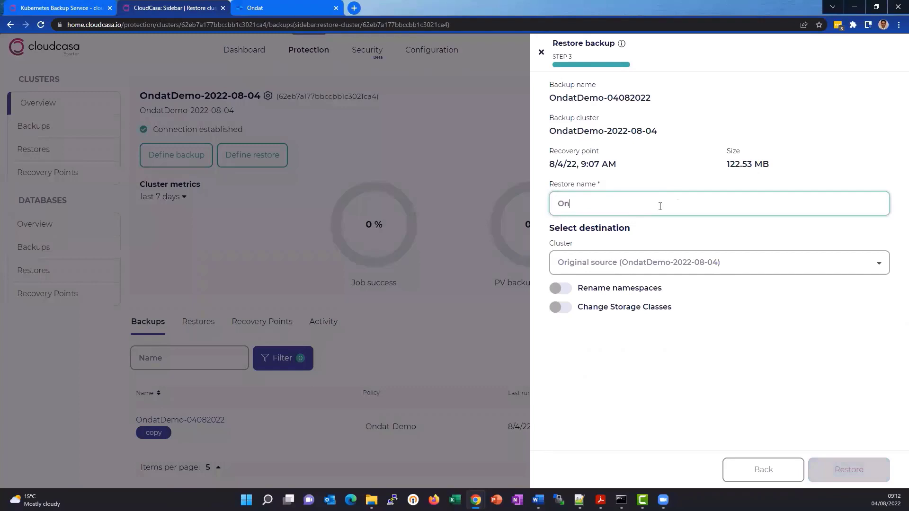
{"action": "type", "text": "datDemoRestore"}
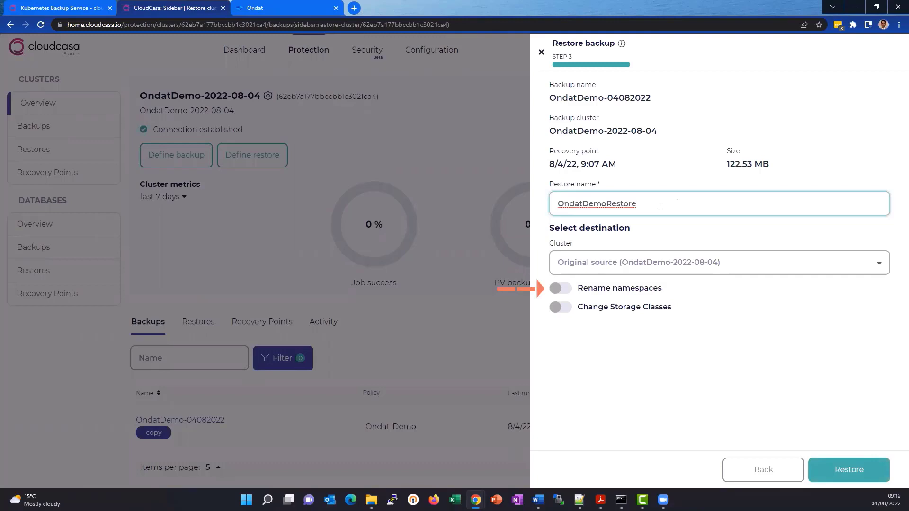
- Reveal the settings for renaming namespaces and changing storage classes one after the other, turning each option back off
{"action": "left_click", "coordinate": [564, 289]}
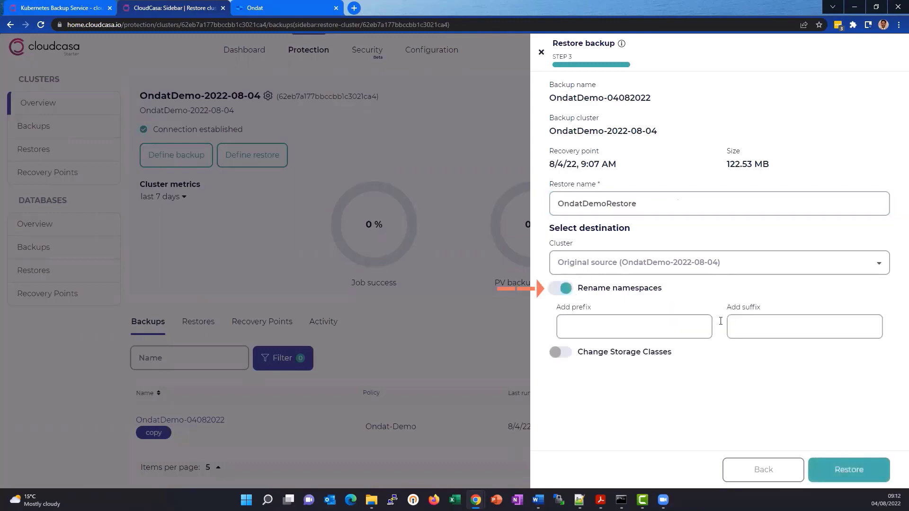
{"action": "left_click", "coordinate": [556, 291]}
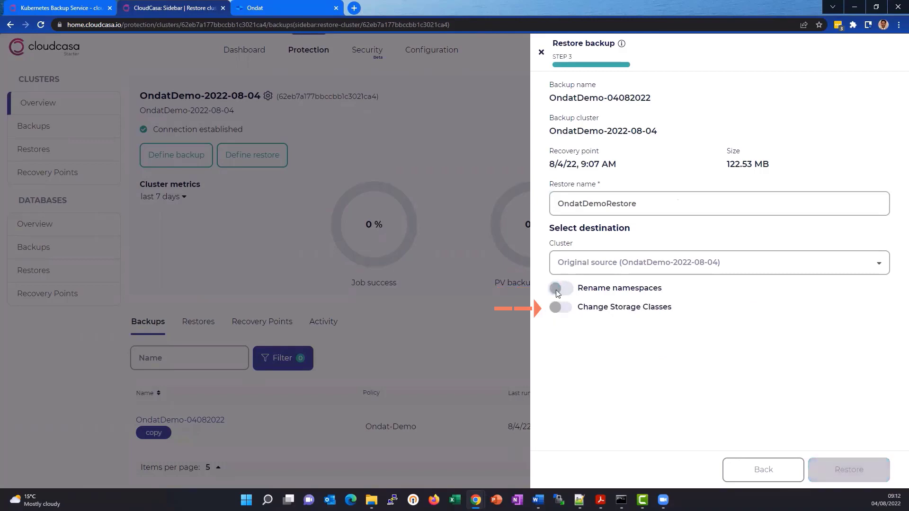
{"action": "left_click", "coordinate": [558, 308]}
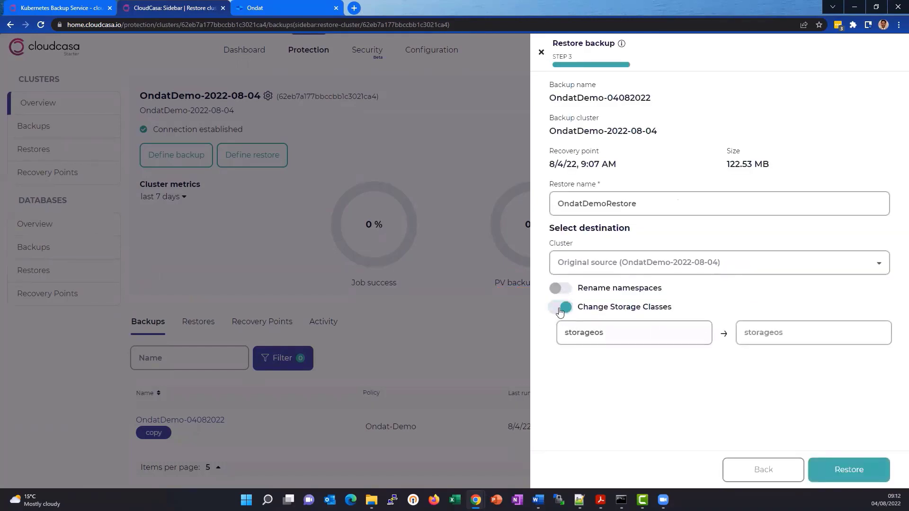
{"action": "left_click", "coordinate": [560, 308]}
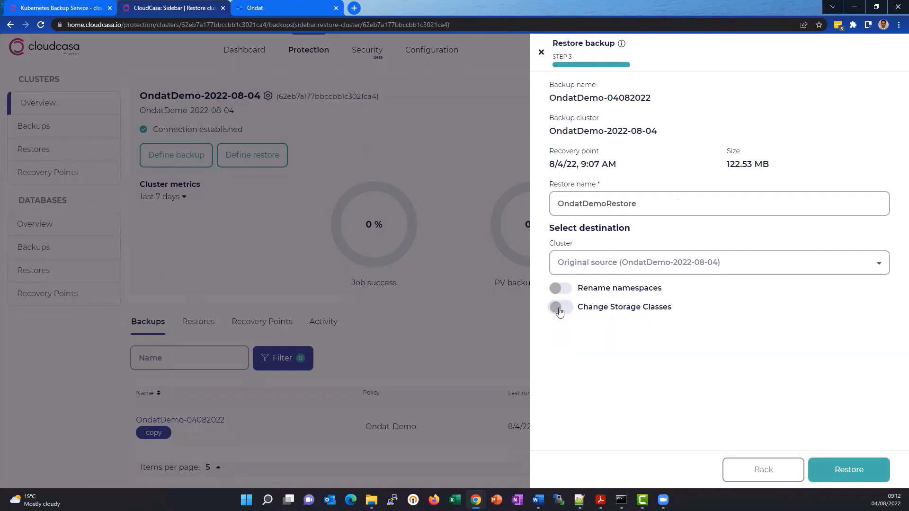
- Start the restore to the original source cluster and open the activity log of the OndatDemoRestore job
{"action": "left_click", "coordinate": [849, 470]}
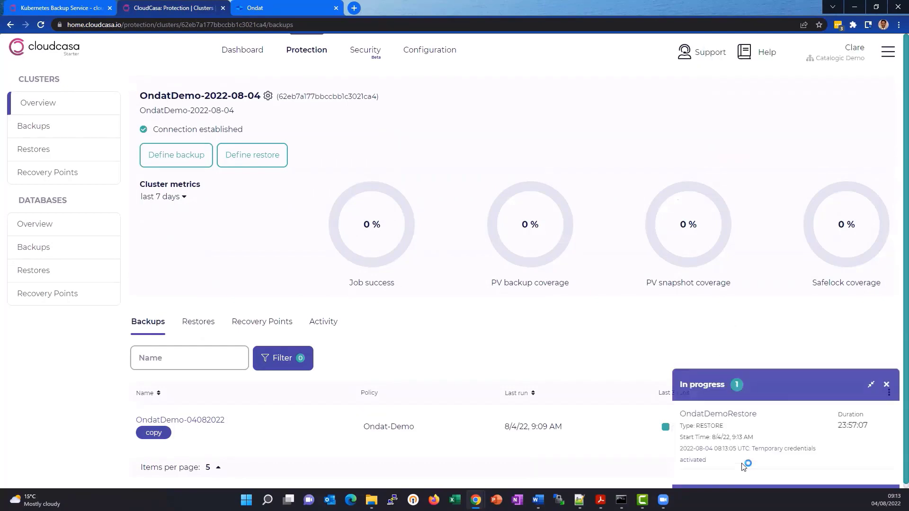
{"action": "left_click", "coordinate": [732, 415]}
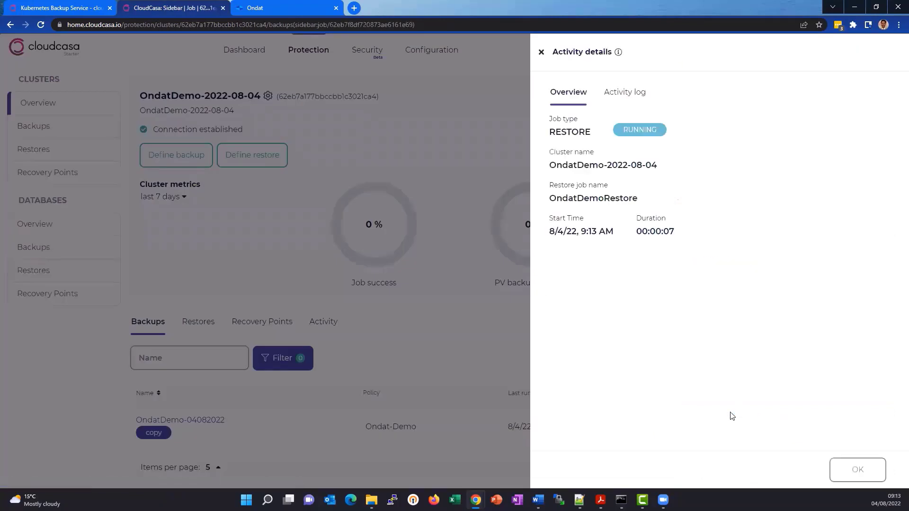
{"action": "left_click", "coordinate": [631, 87]}
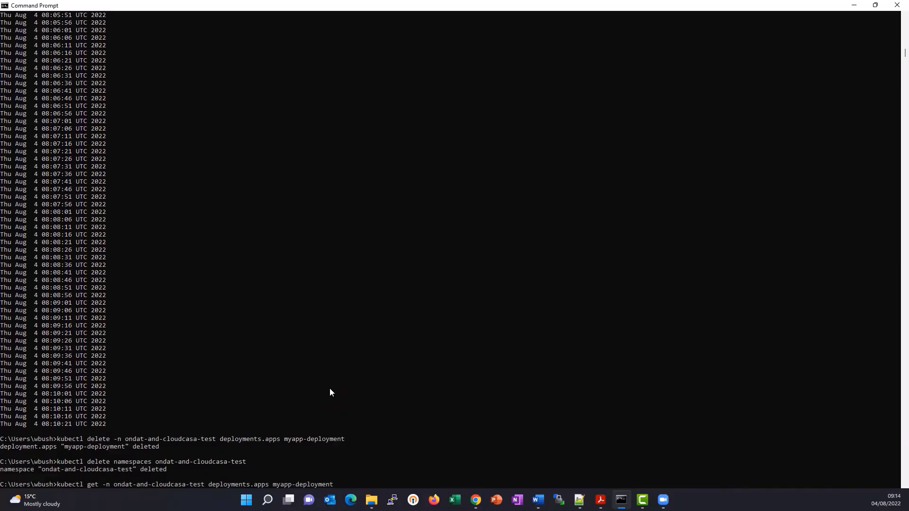
- In Command Prompt, get myapp-deployment in the ondat-and-cloudcasa-test namespace and print /mnt/date from the date container of pod myapp-deployment-7749d9984-d65cn
{"action": "key", "text": "Return"}
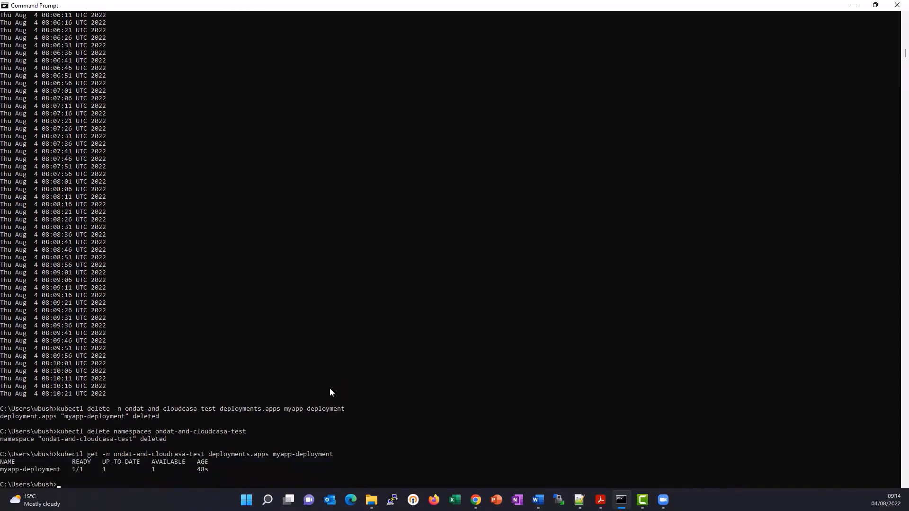
{"action": "type", "text": "kubectl -n ondat-and-cloudcasa-test exec myapp-deployment-7749d9984-d65cn -c date -- cat /mnt/date"}
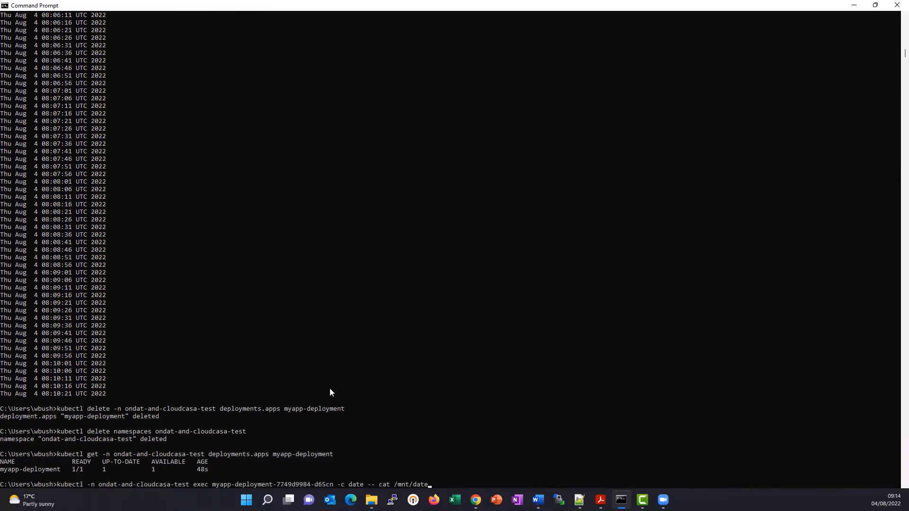
{"action": "key", "text": "Return"}
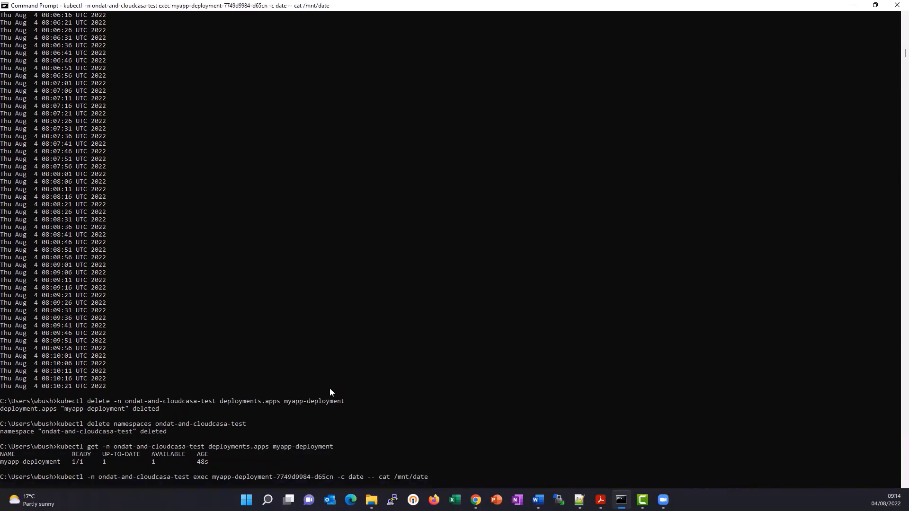